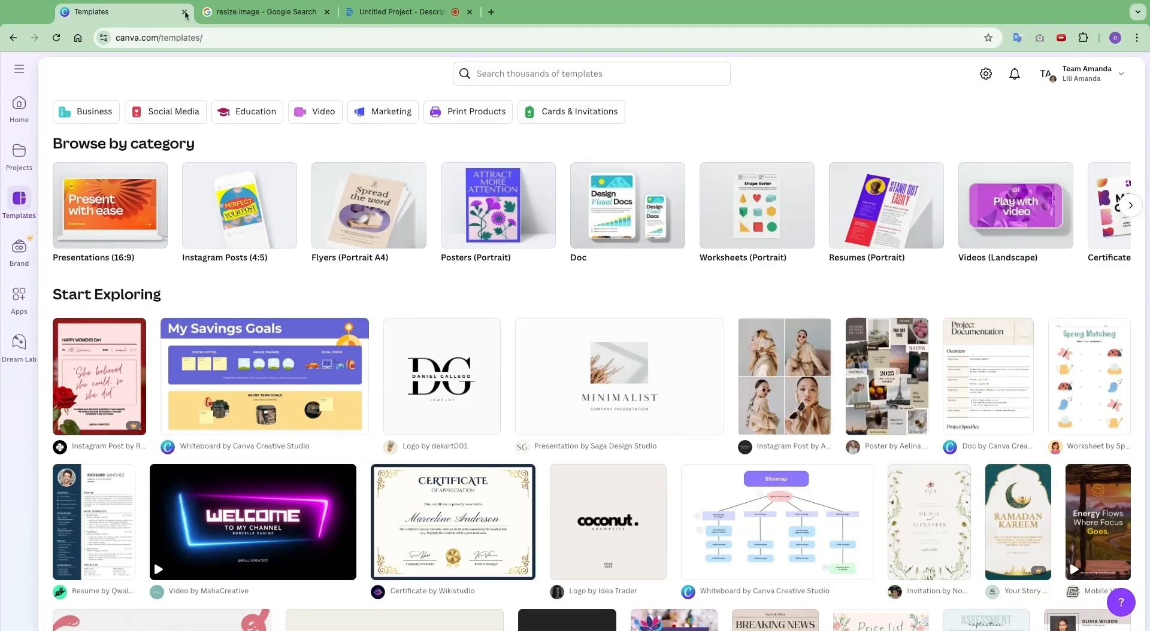
Review the "resize image" search results and open the Image Resizer website from them to view its upload page
left_click(247, 14)
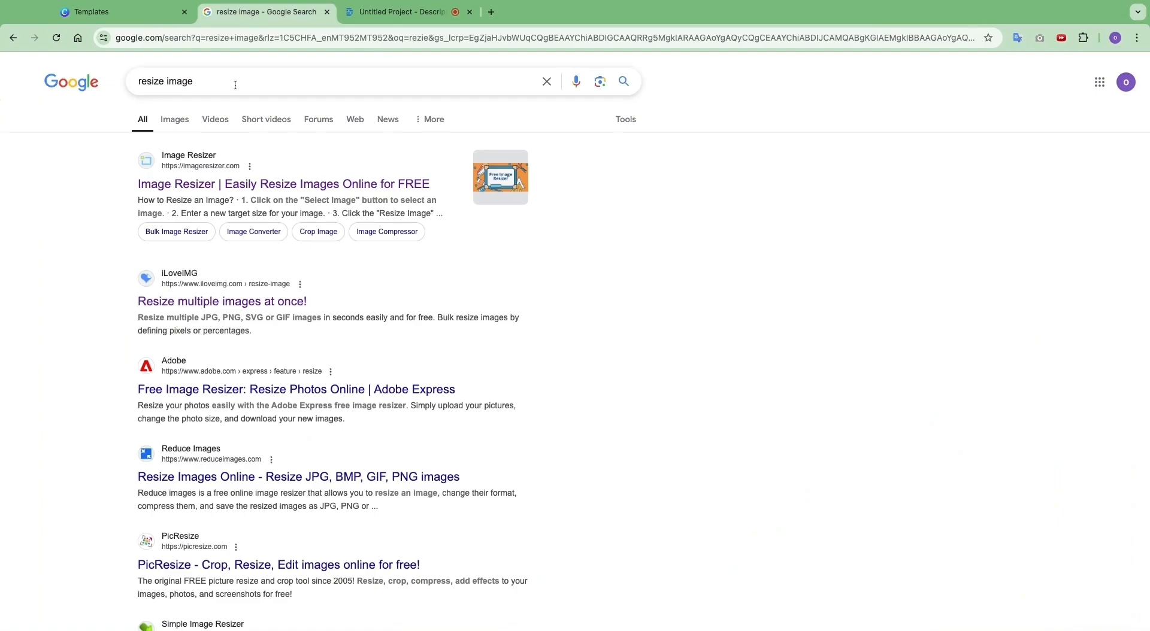
scroll(344, 288, "down", 6)
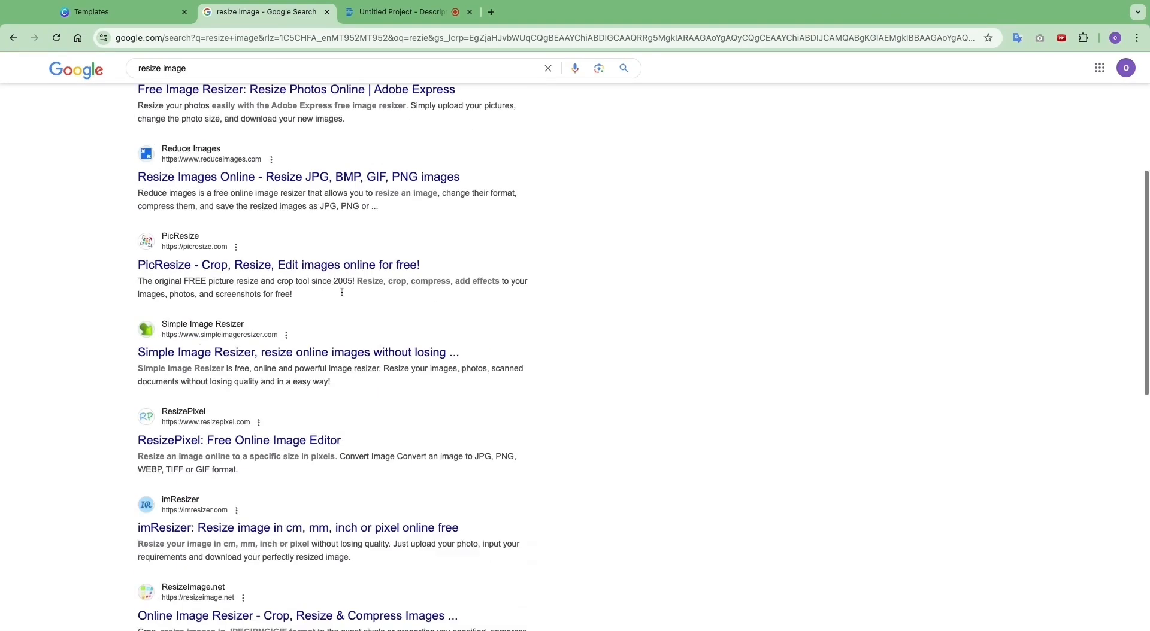
scroll(355, 298, "up", 6)
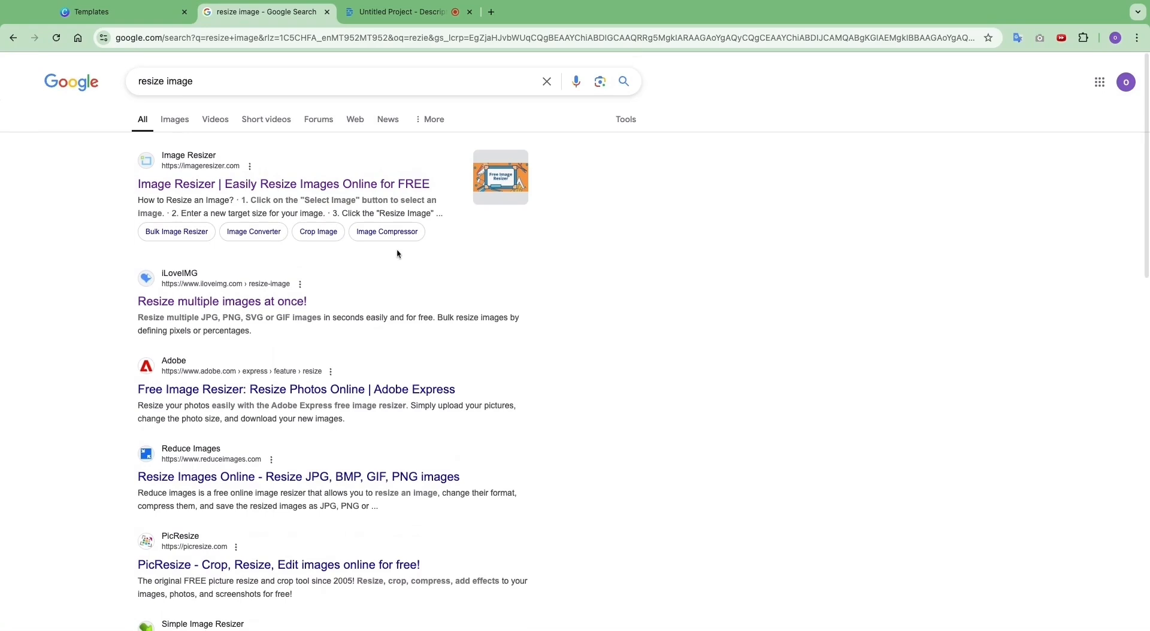
left_click(359, 190, "super")
left_click(407, 12)
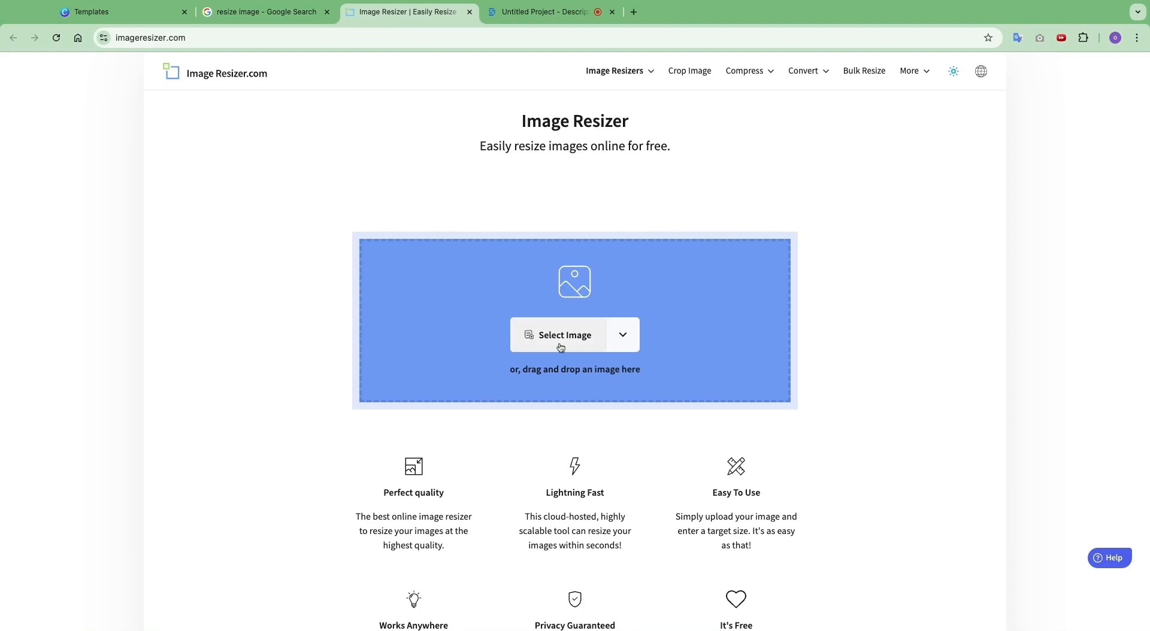
scroll(561, 348, "down", 1)
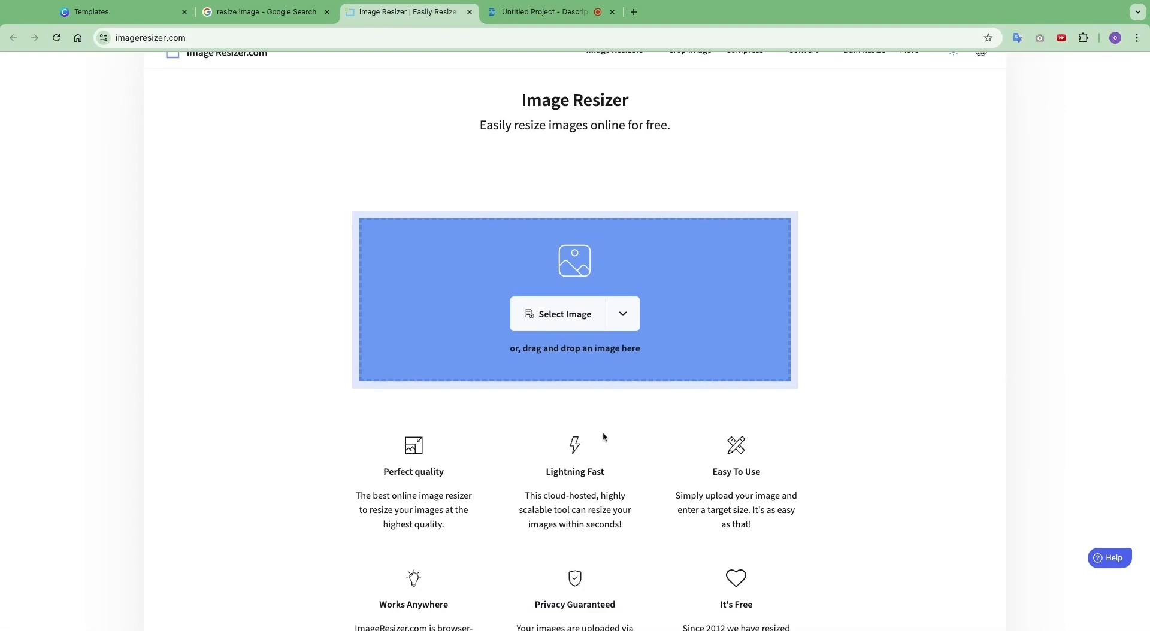
Open iLoveIMG's image resizing page from the search results and examine its note on changing image dimensions in bulk
left_click(267, 12)
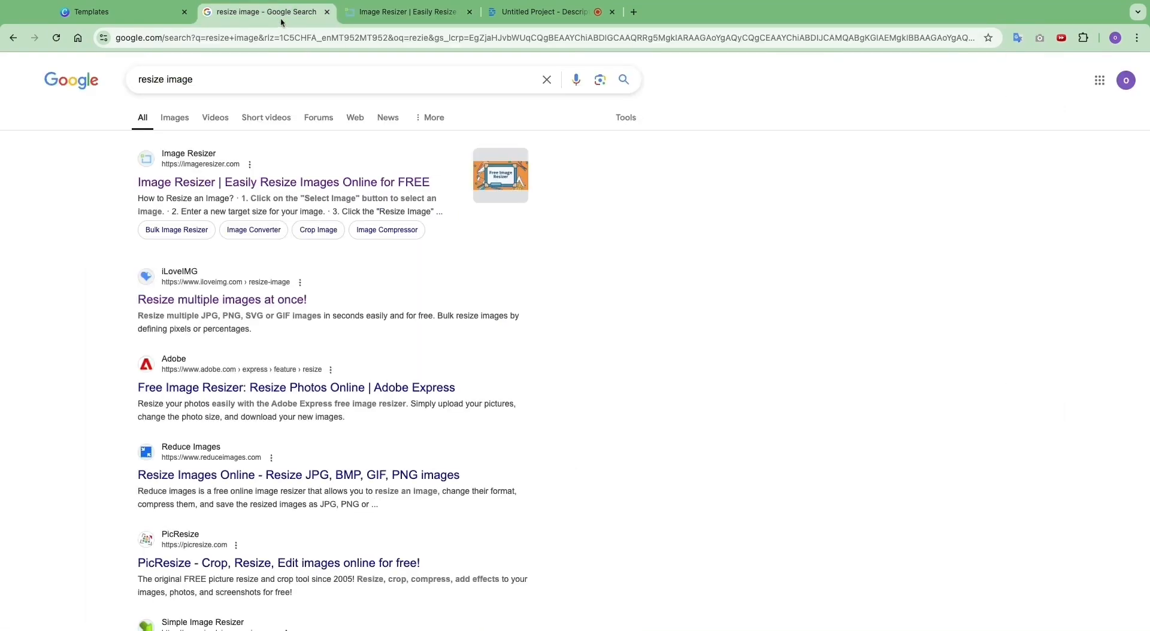
left_click(270, 303, "super")
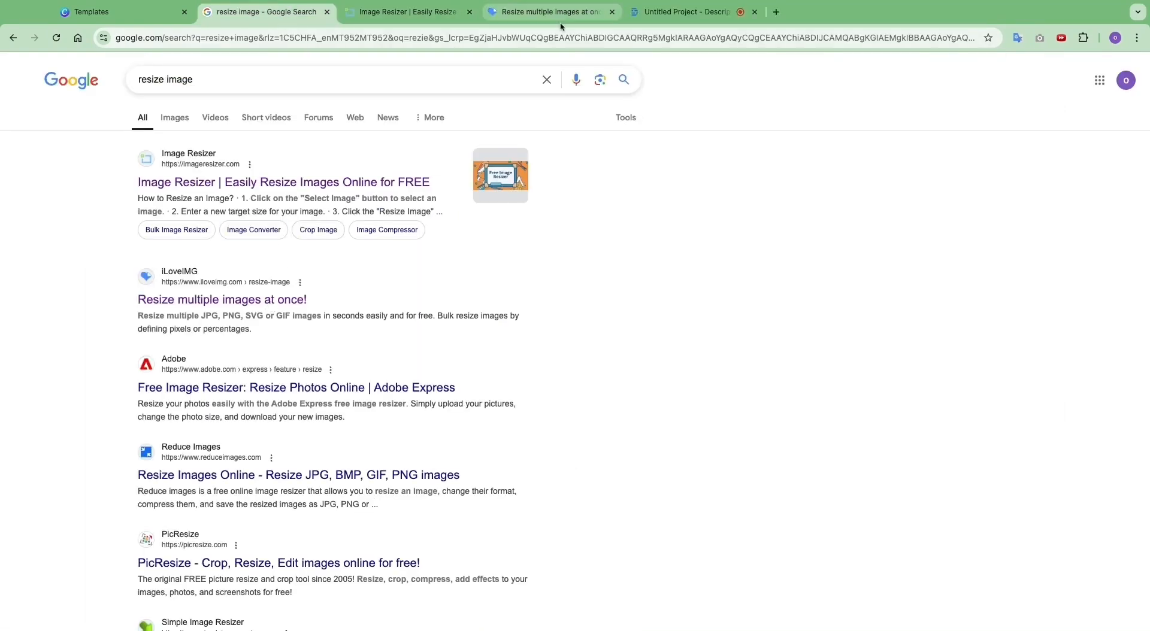
left_click(576, 15)
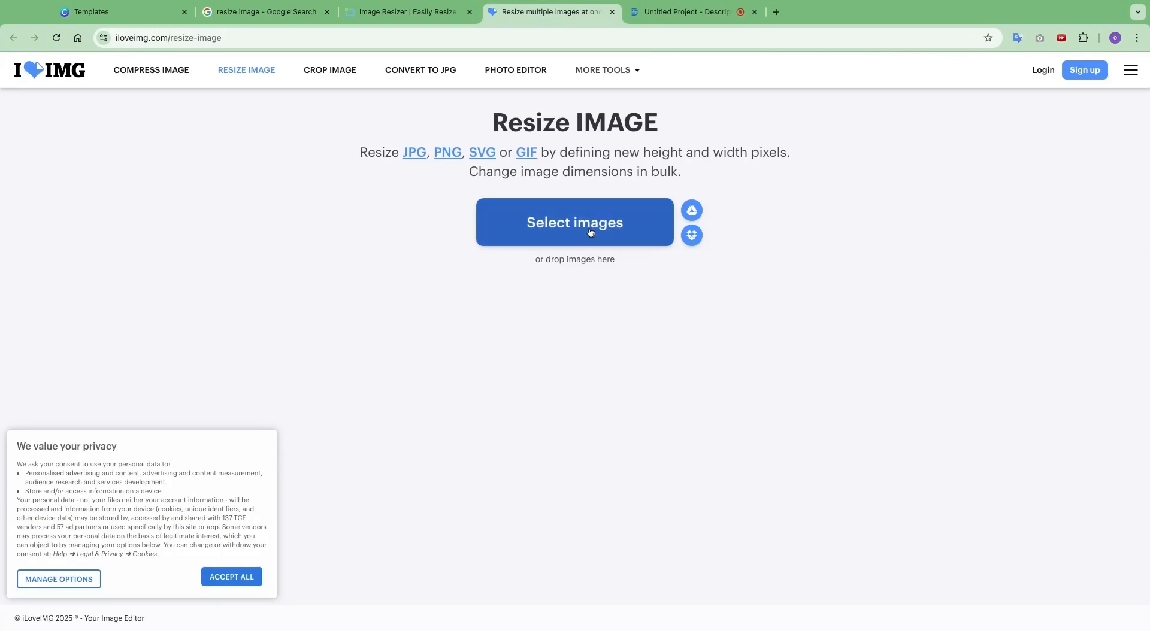
left_click_drag(505, 174, 722, 183)
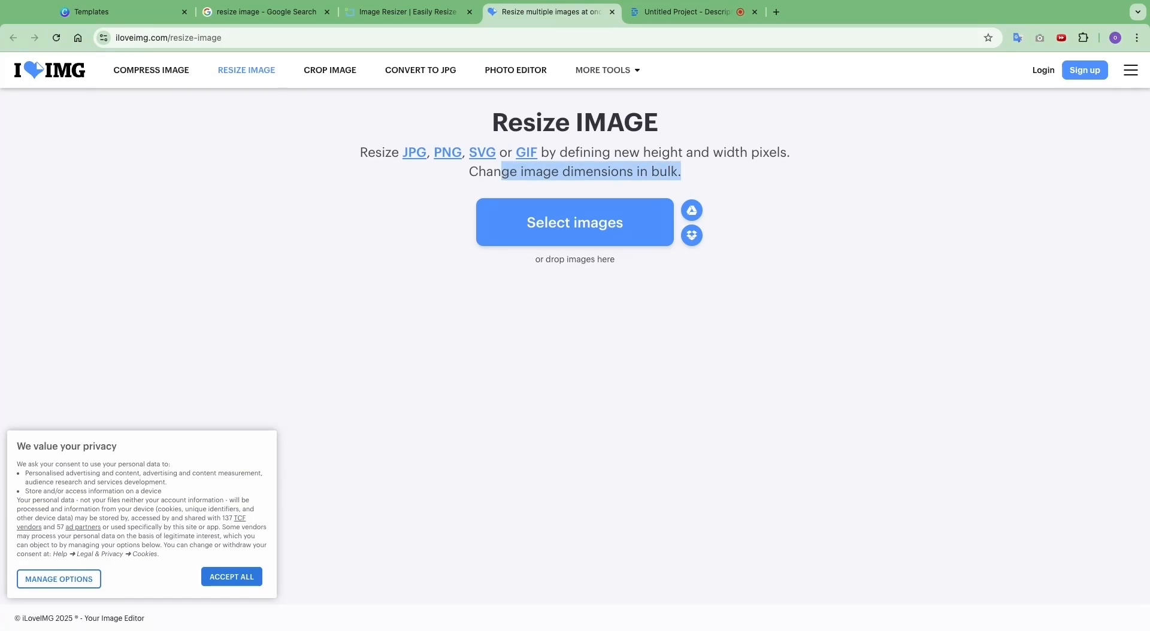
left_click(722, 184)
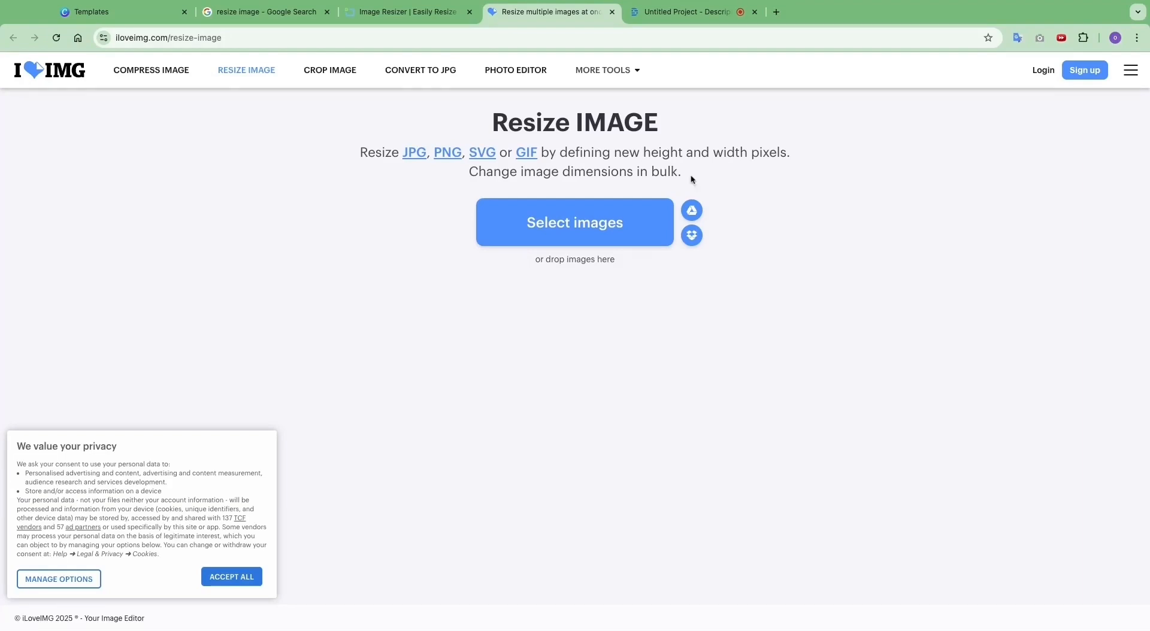
Return to Canva, start creating a design and look through the suggested formats and templates
key("super+1")
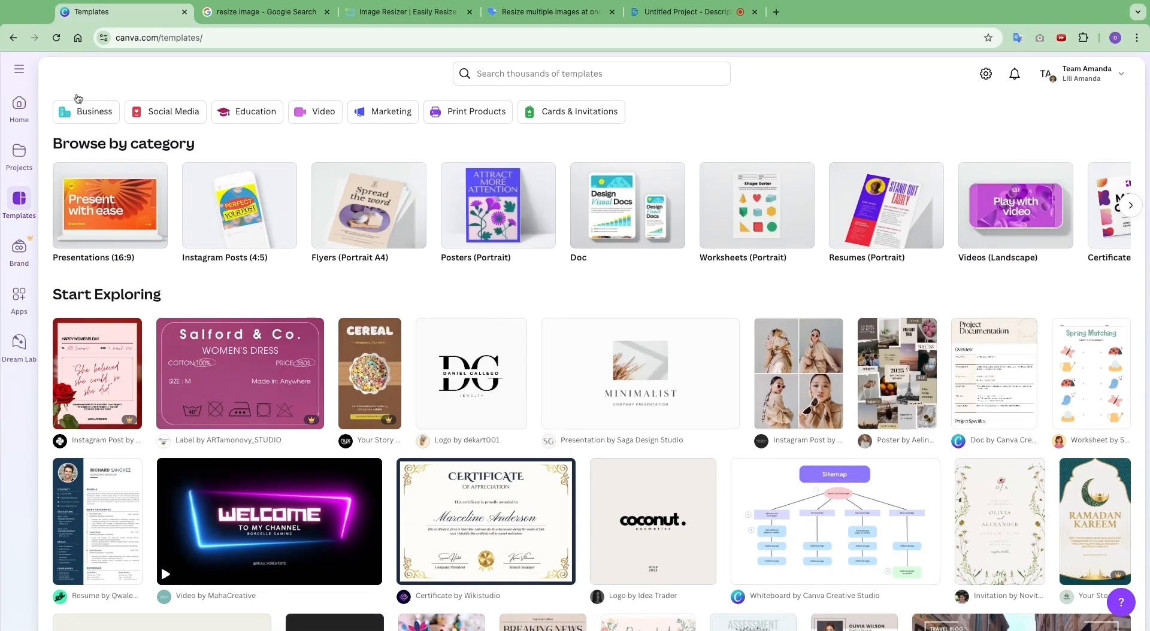
left_click(20, 69)
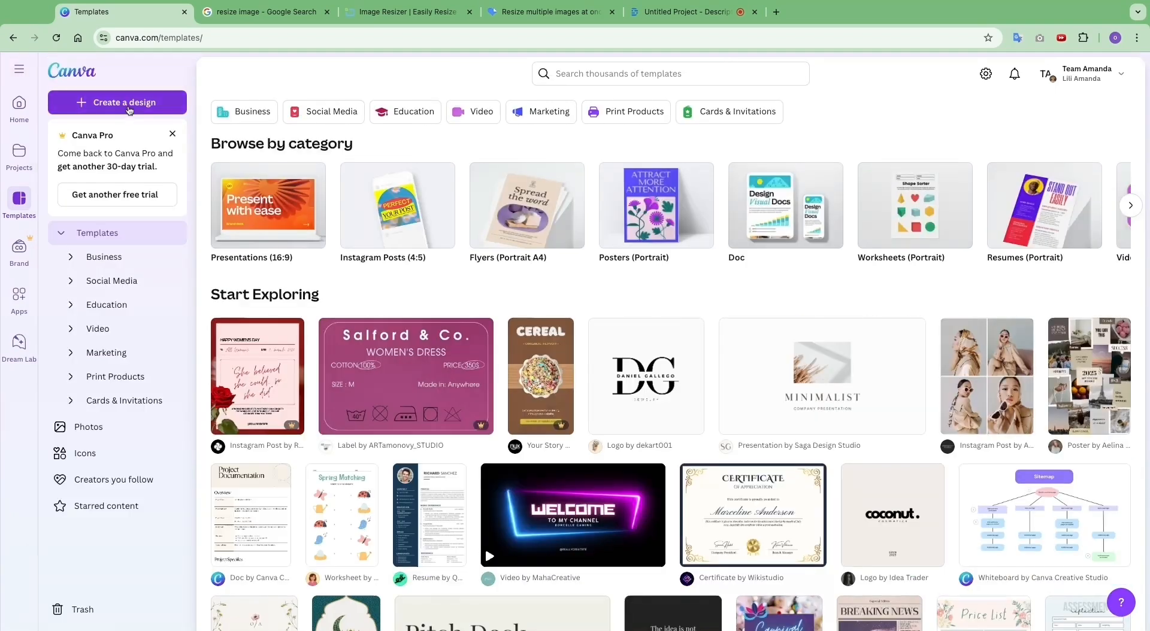
left_click(94, 105)
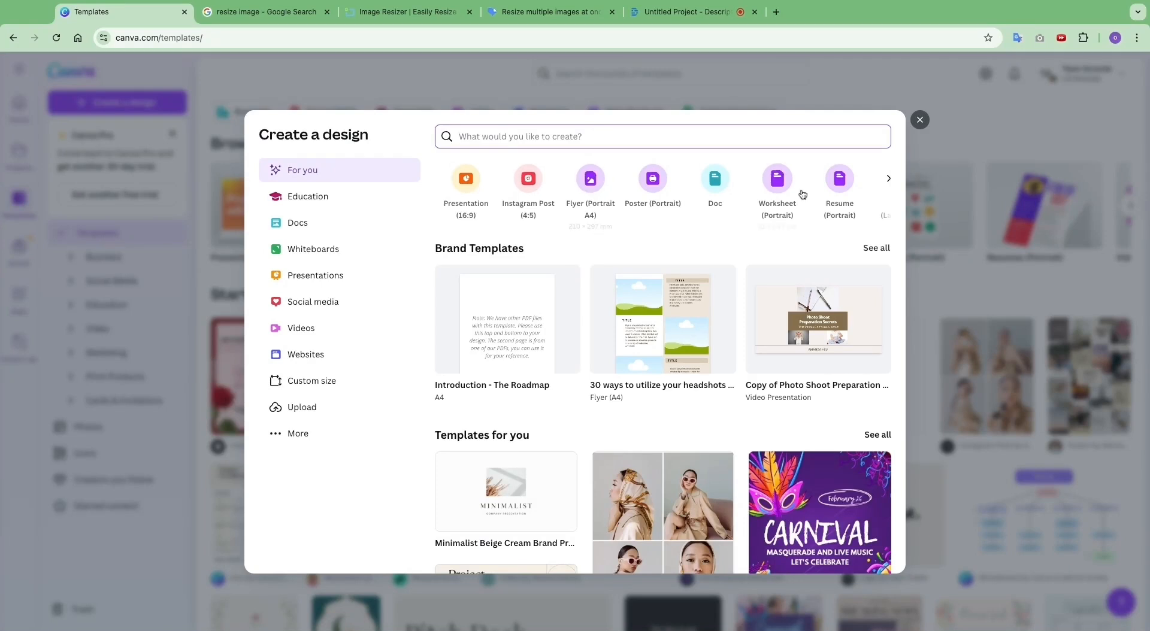
left_click(889, 178)
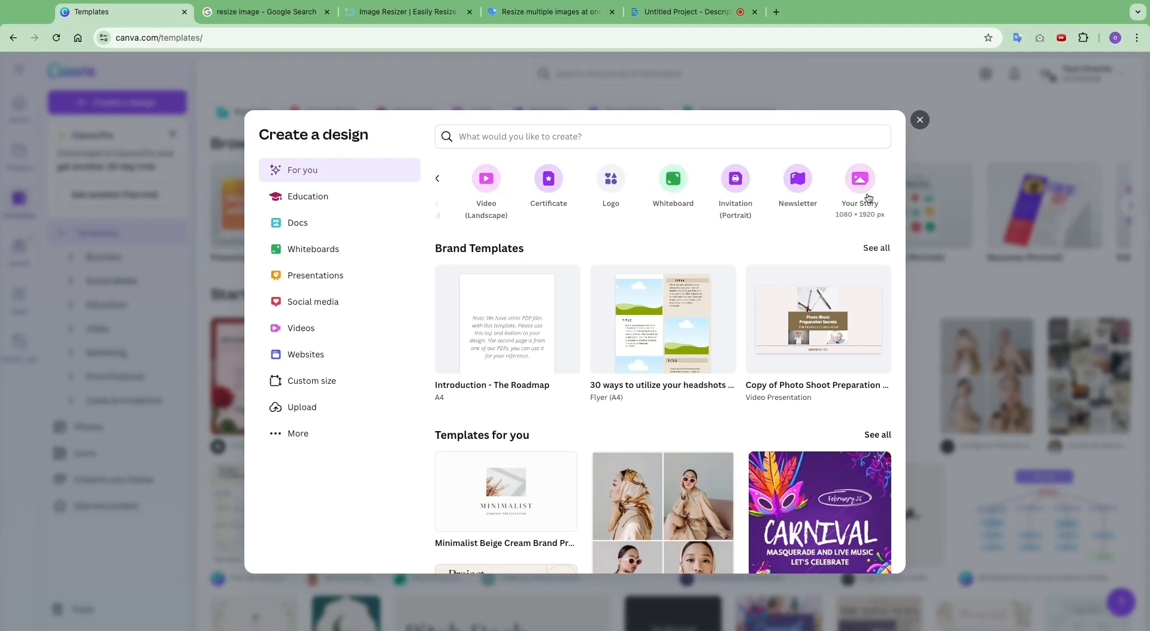
scroll(869, 197, "left", 10)
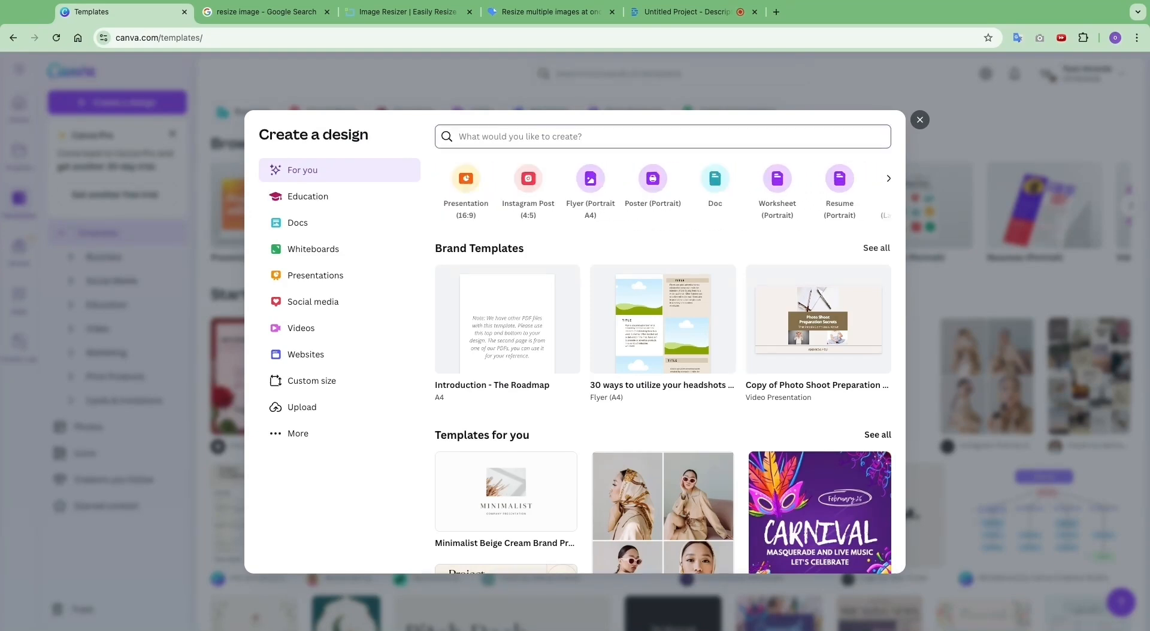
scroll(663, 360, "down", 6)
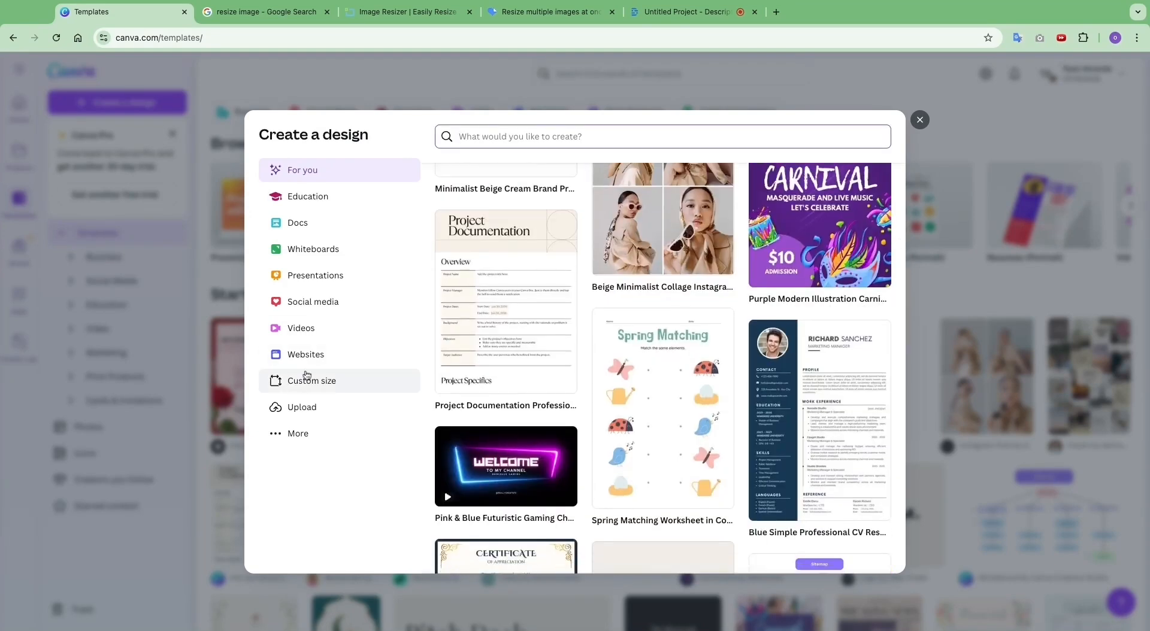
Browse the website designs, look over an existing website's home page for comparison, and open the Final Term Project website template
left_click(304, 357)
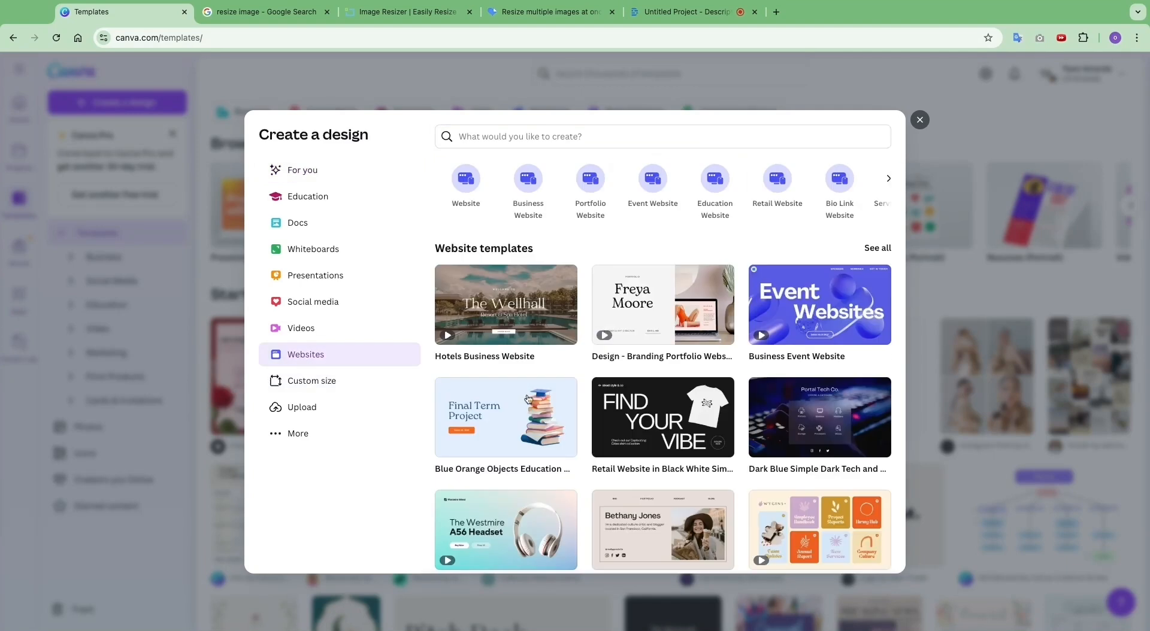
scroll(522, 418, "down", 3)
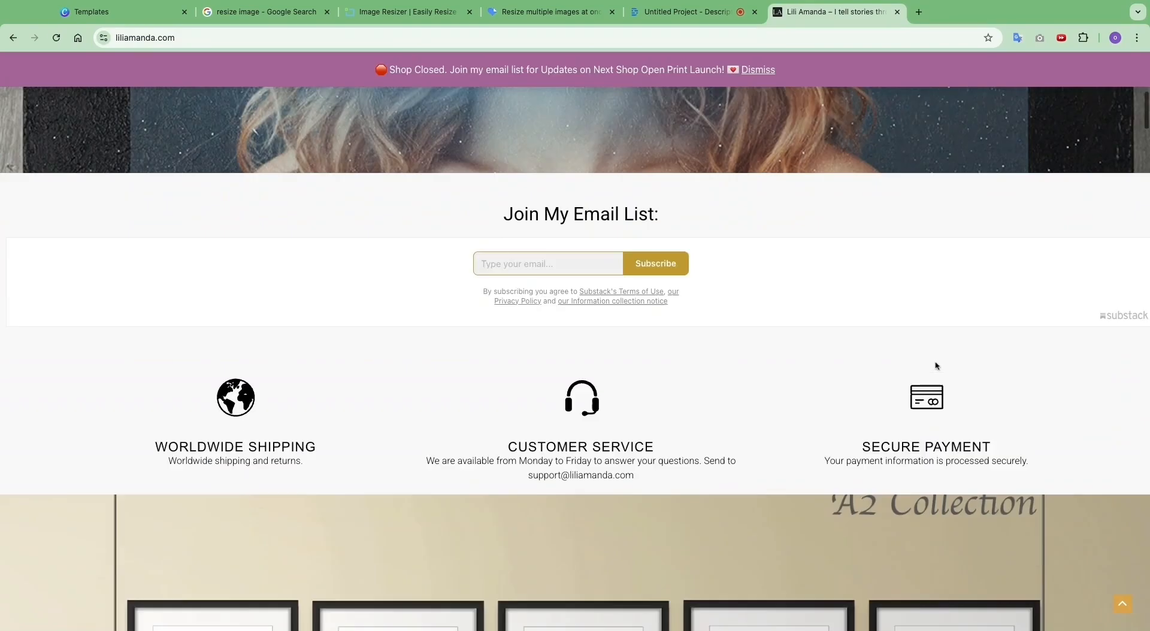
scroll(938, 366, "down", 9)
scroll(938, 366, "up", 5)
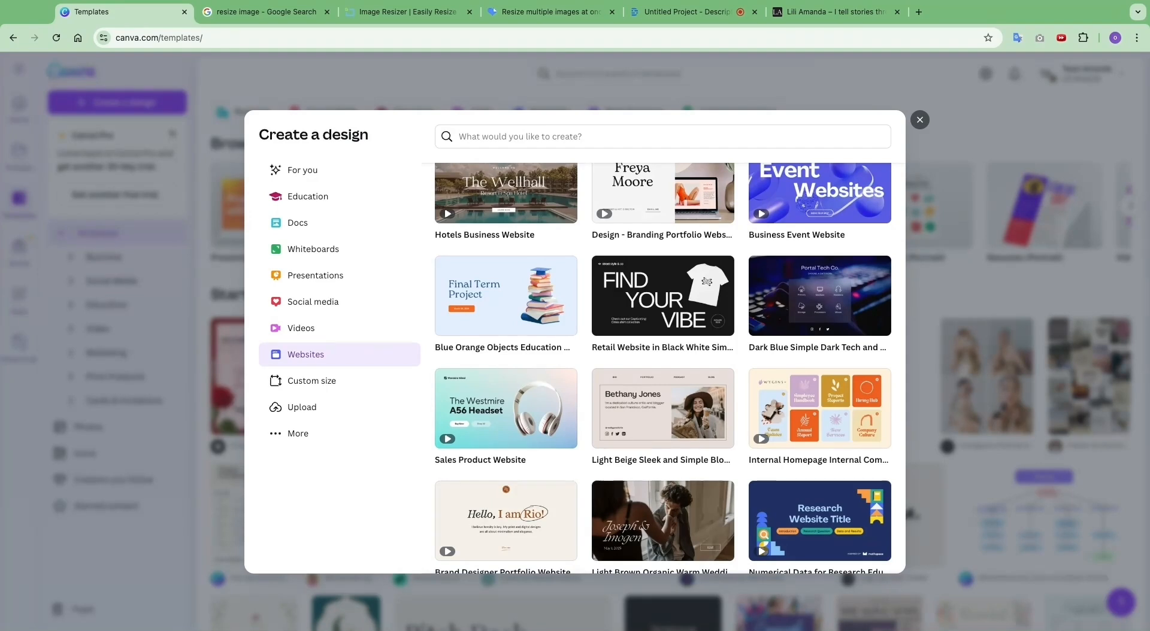
scroll(718, 343, "up", 2)
left_click(718, 360)
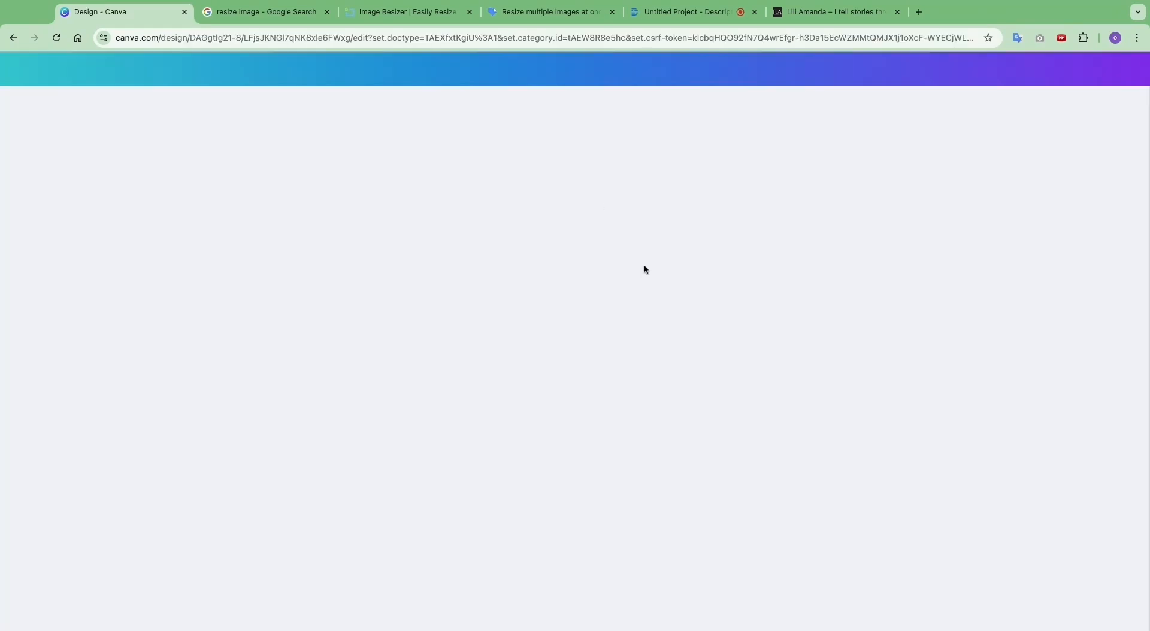
Examine the sizes and categories offered for resizing the website design
left_click(102, 70)
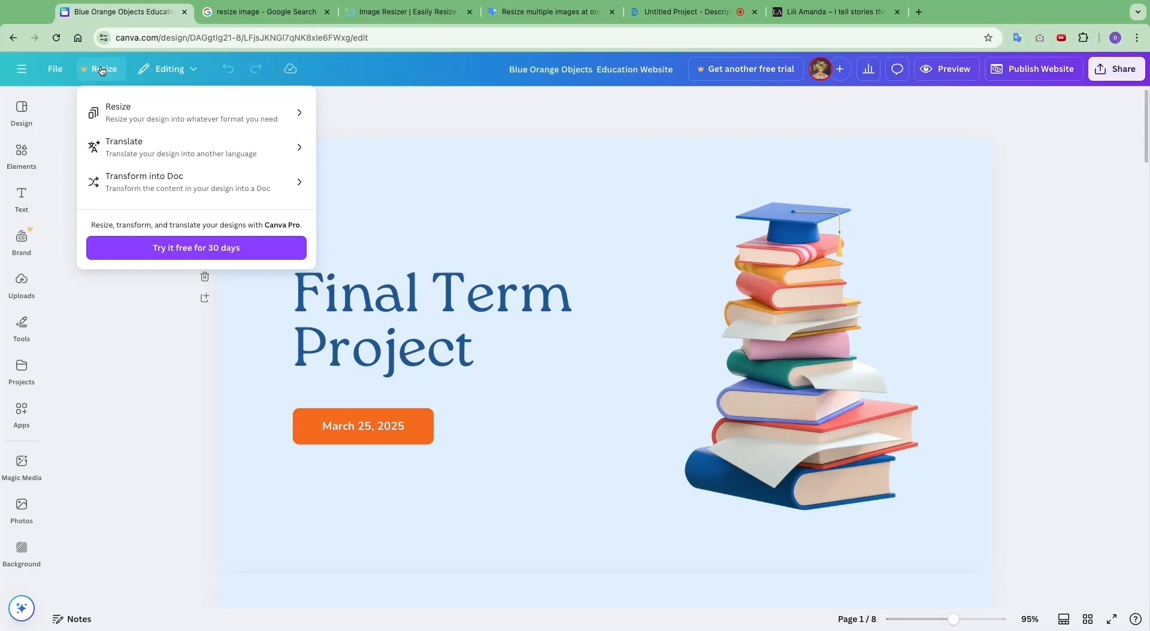
left_click(128, 120)
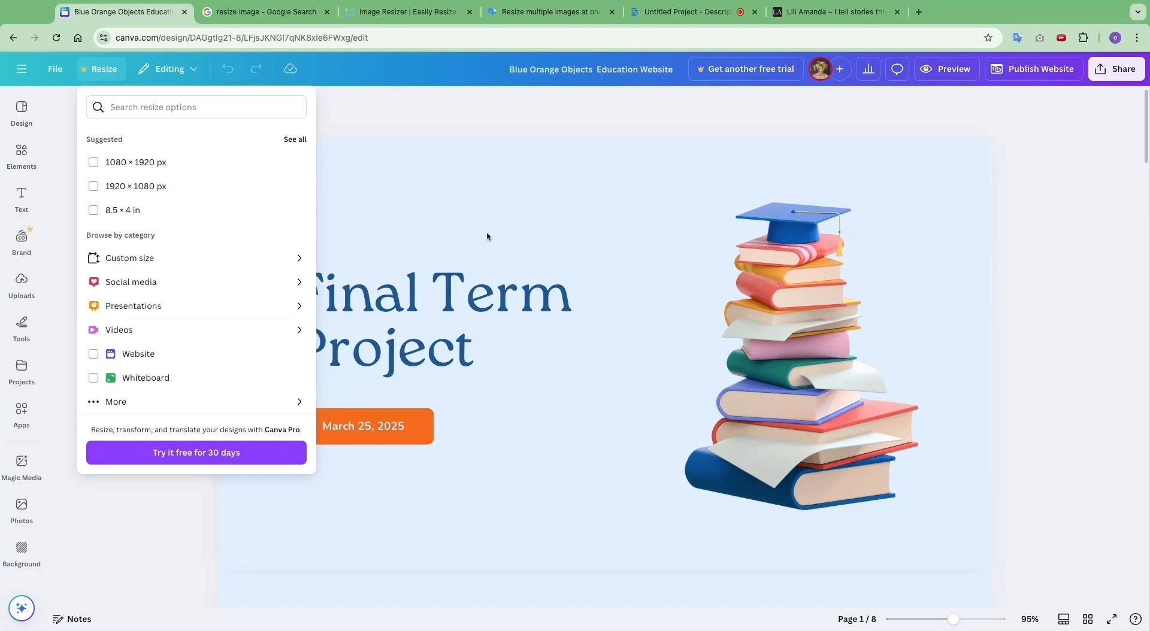
left_click(385, 252)
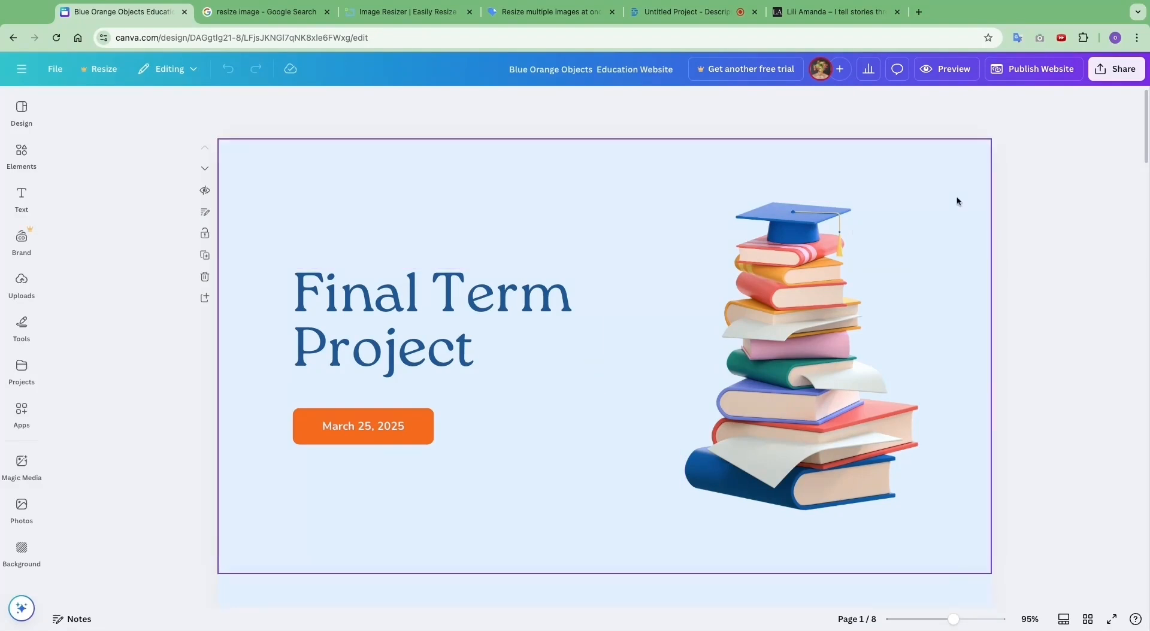
Leave the website design and create a blank Instagram Post (4:5) design of 1080 × 1350 px
left_click(14, 37)
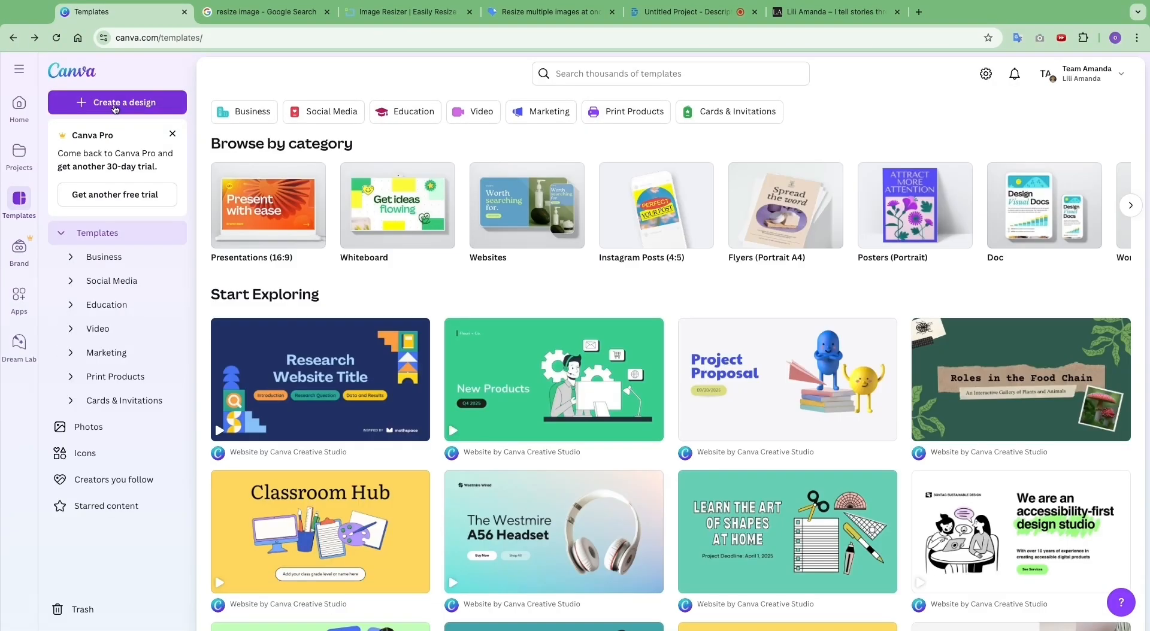
left_click(115, 106)
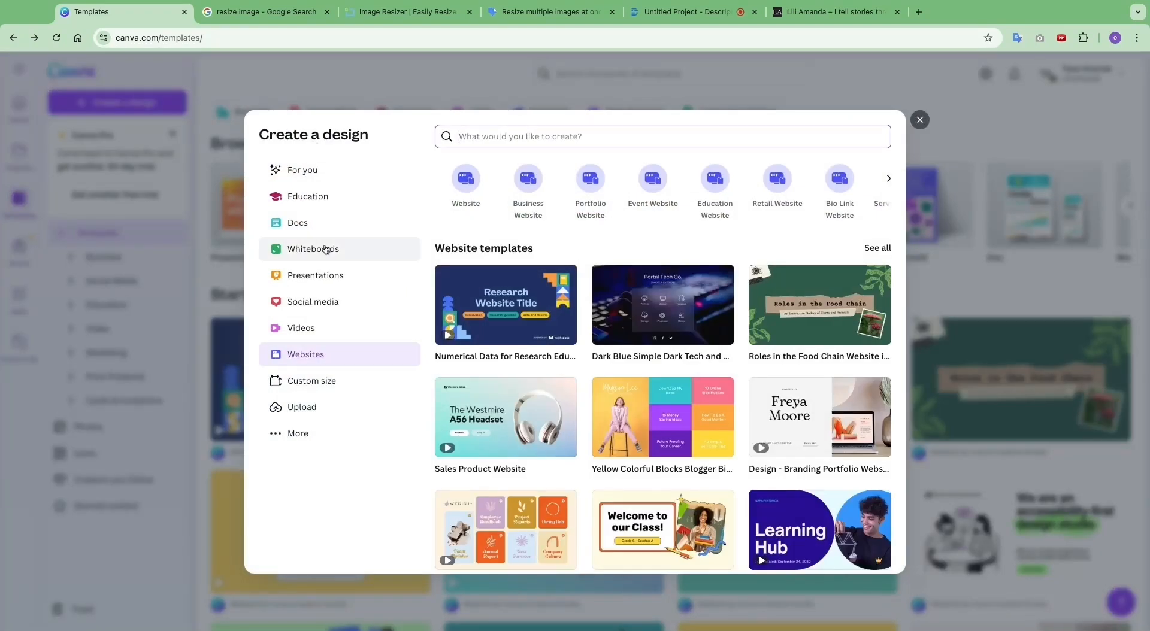
left_click(293, 171)
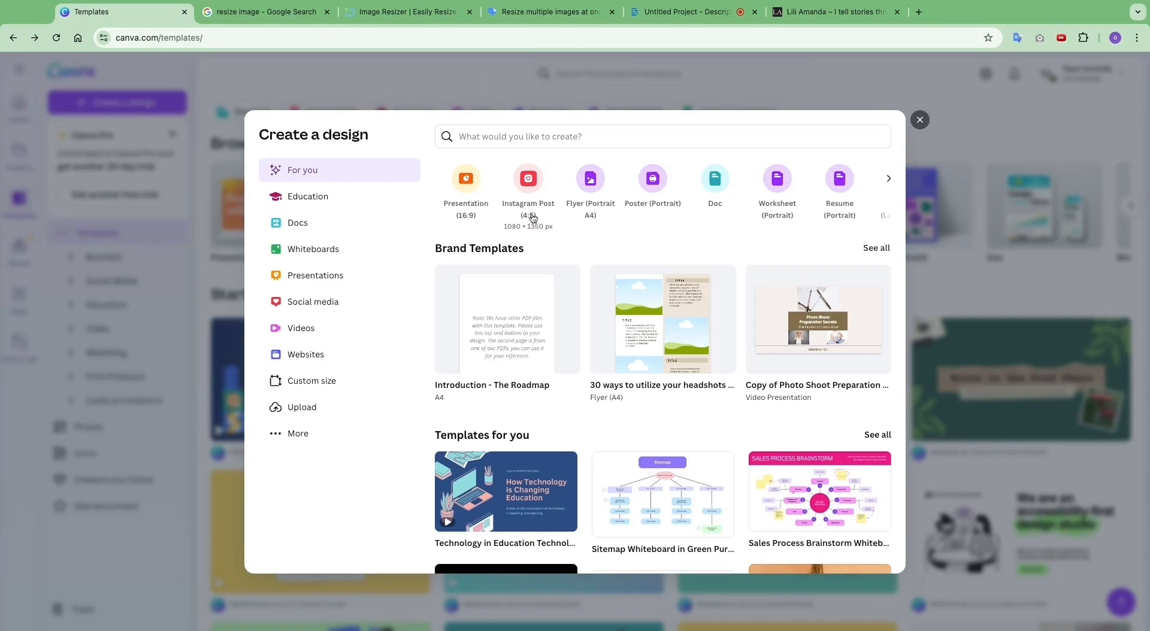
left_click(530, 186)
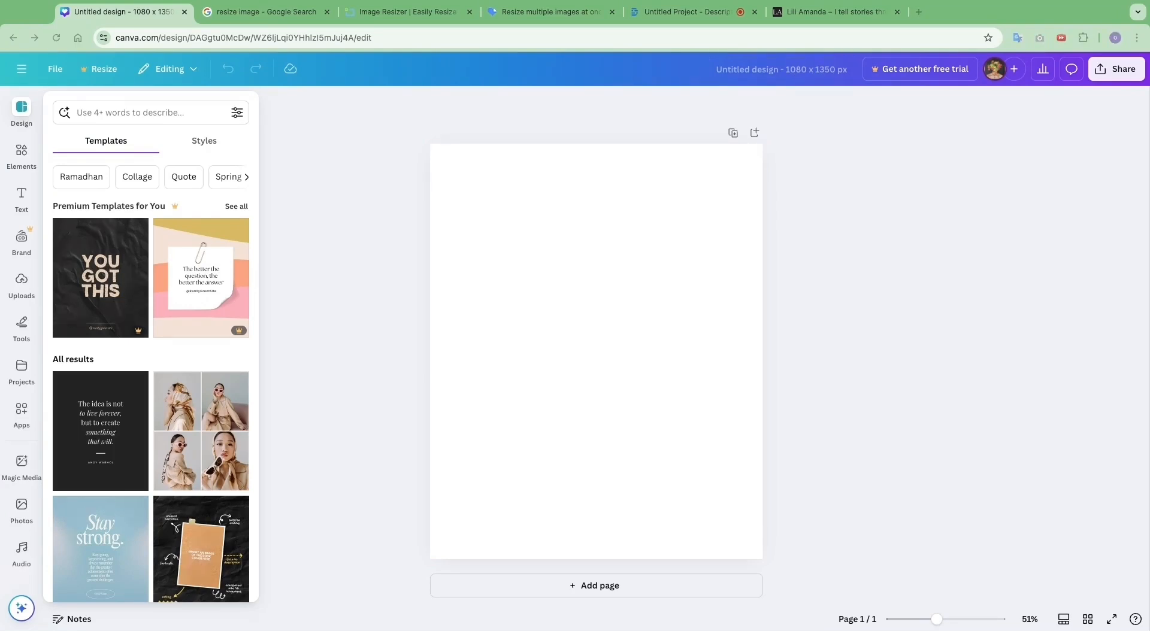
Add the blue watercolour painting photo to the blank page and enlarge it to cover the whole page
left_click_drag(597, 316, 524, 285)
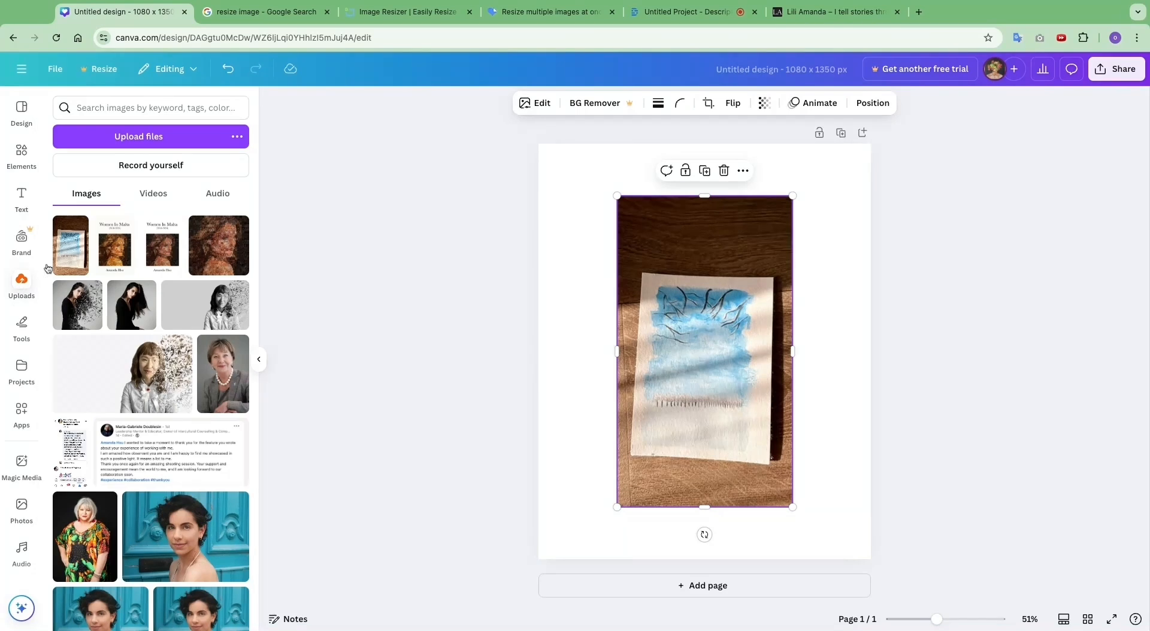
left_click_drag(661, 313, 583, 262)
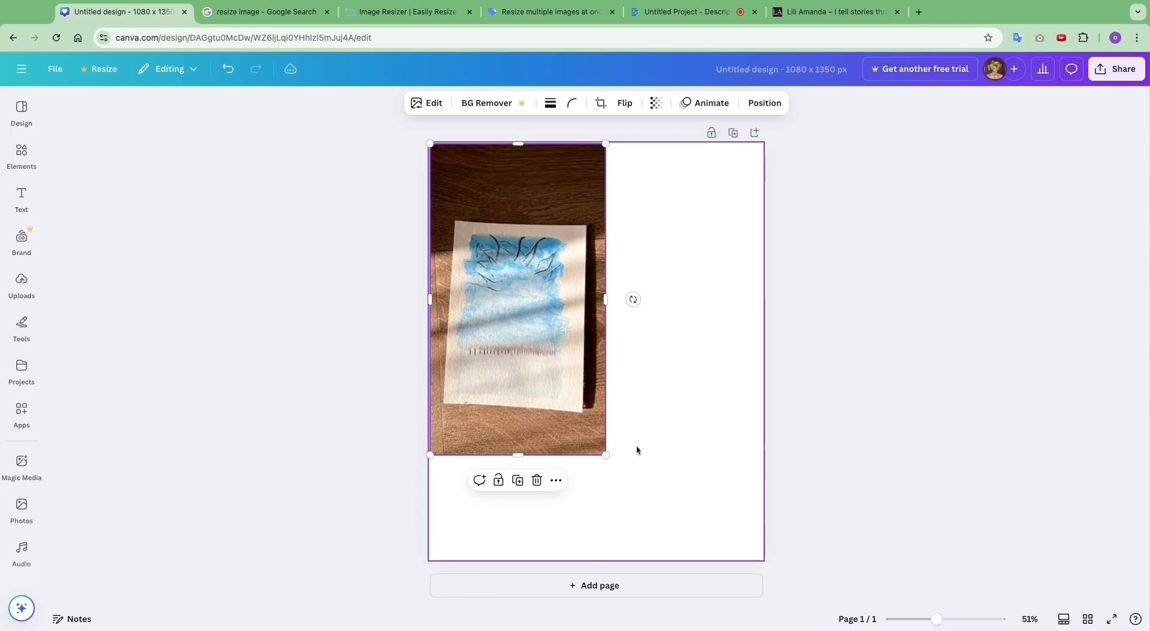
left_click_drag(606, 455, 701, 608)
mouse_move(701, 144)
left_mouse_down()
mouse_move(756, 47)
mouse_move(705, 140)
left_mouse_up()
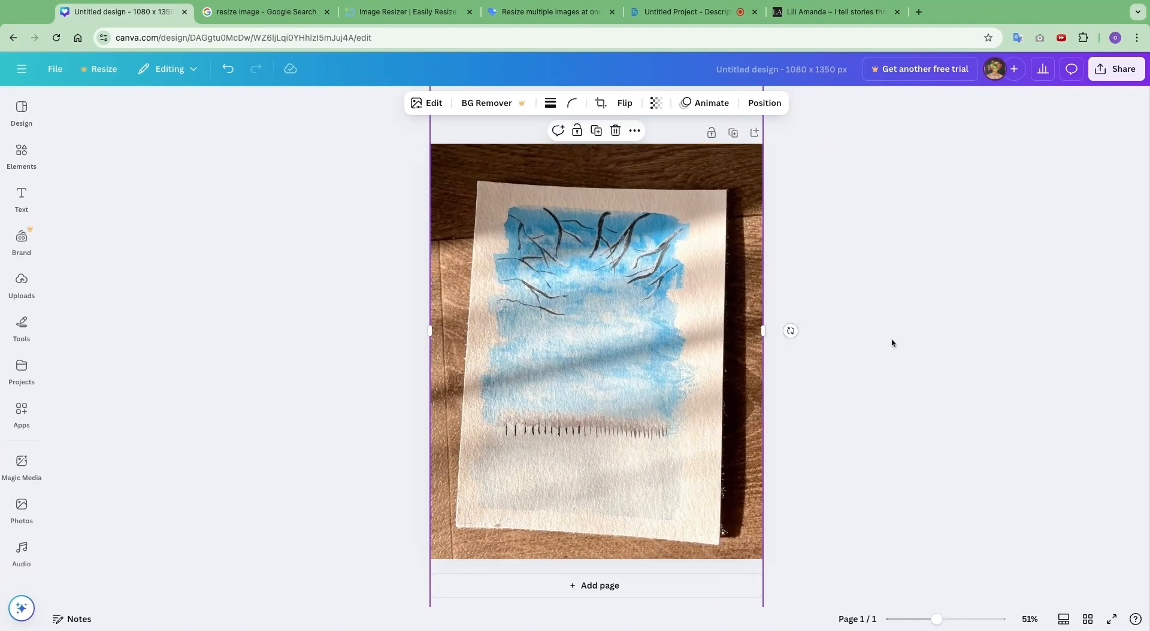
left_click(887, 345)
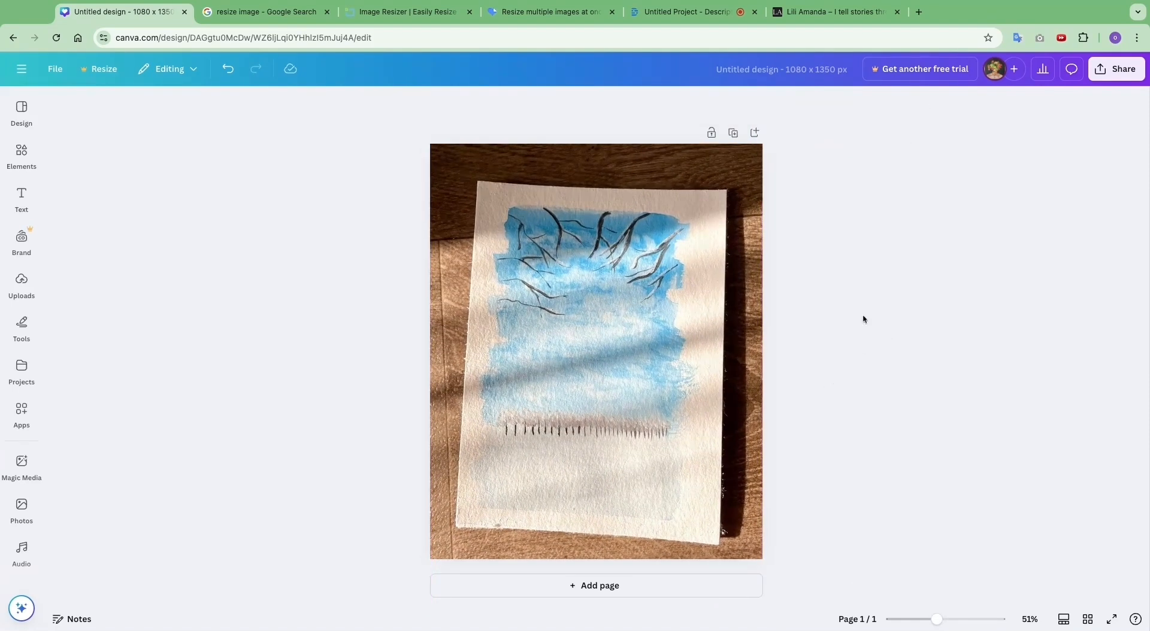
Add a second page and place the bare-tree painting photo on it, enlarged to cover the whole page
left_click(650, 585)
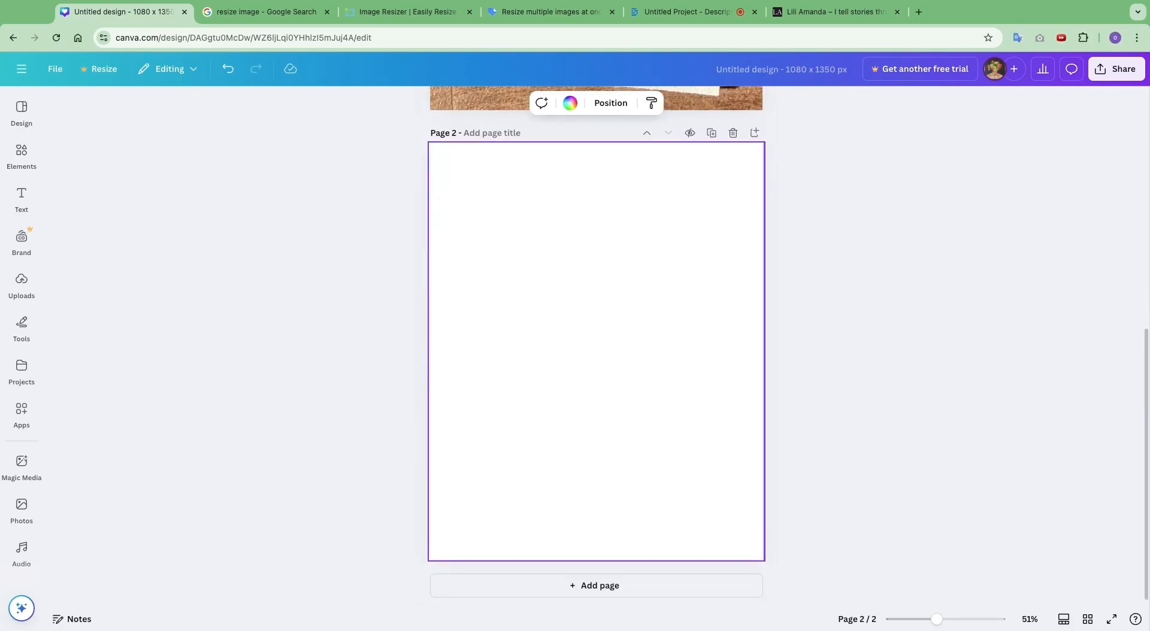
left_click(29, 292)
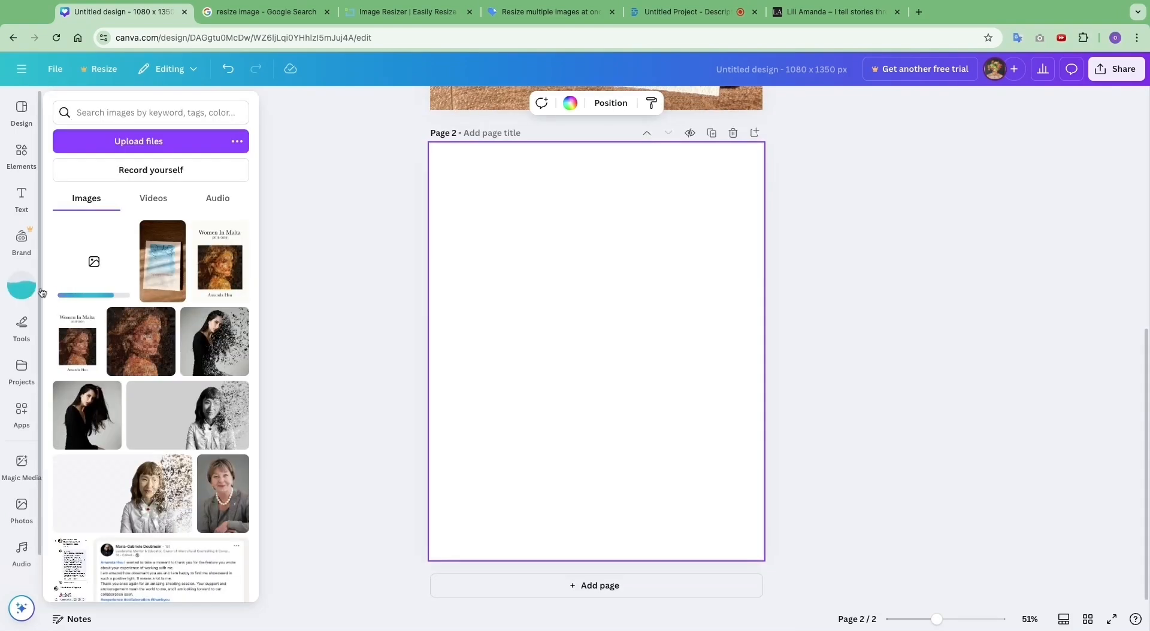
left_click(76, 271)
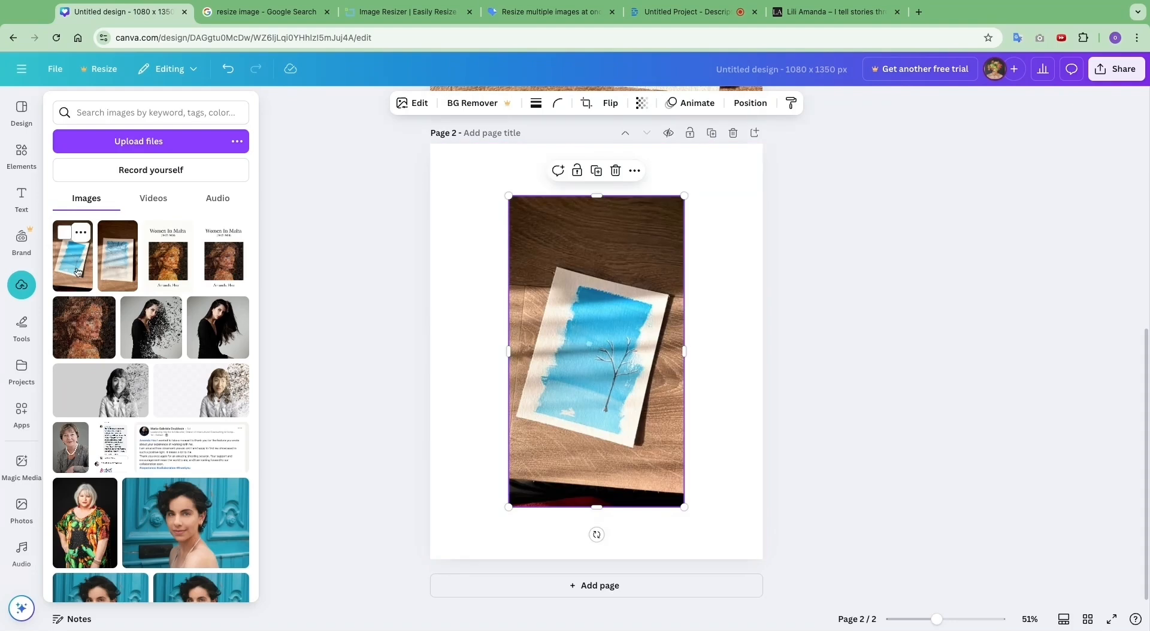
left_click_drag(509, 197, 429, 113)
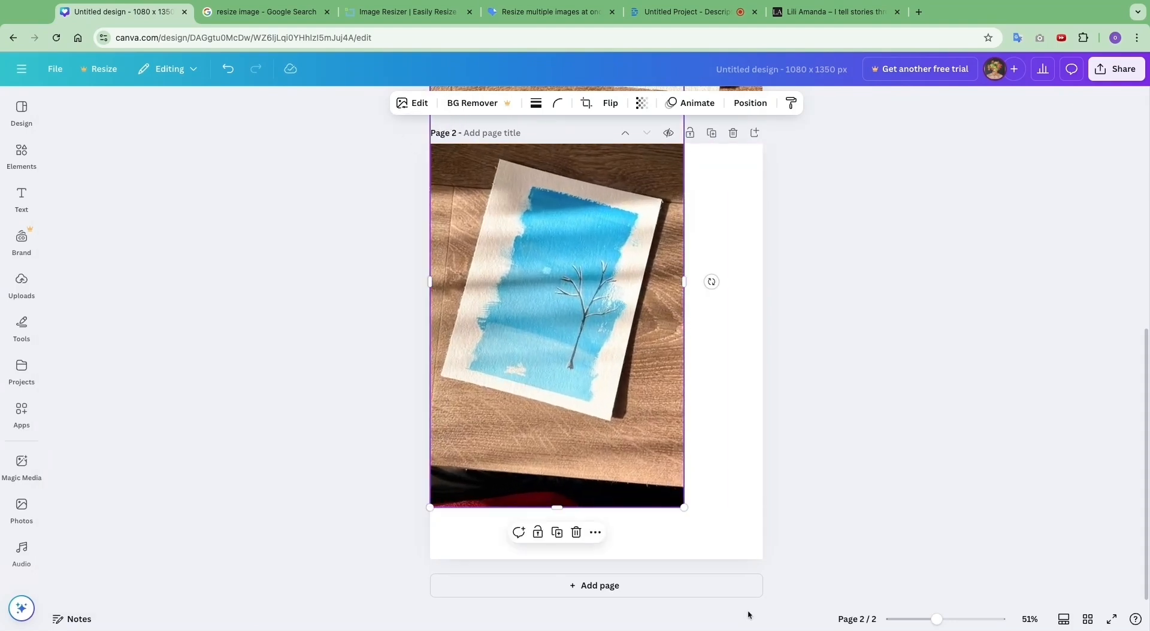
mouse_move(684, 508)
left_mouse_down()
mouse_move(872, 606)
mouse_move(691, 509)
left_mouse_up()
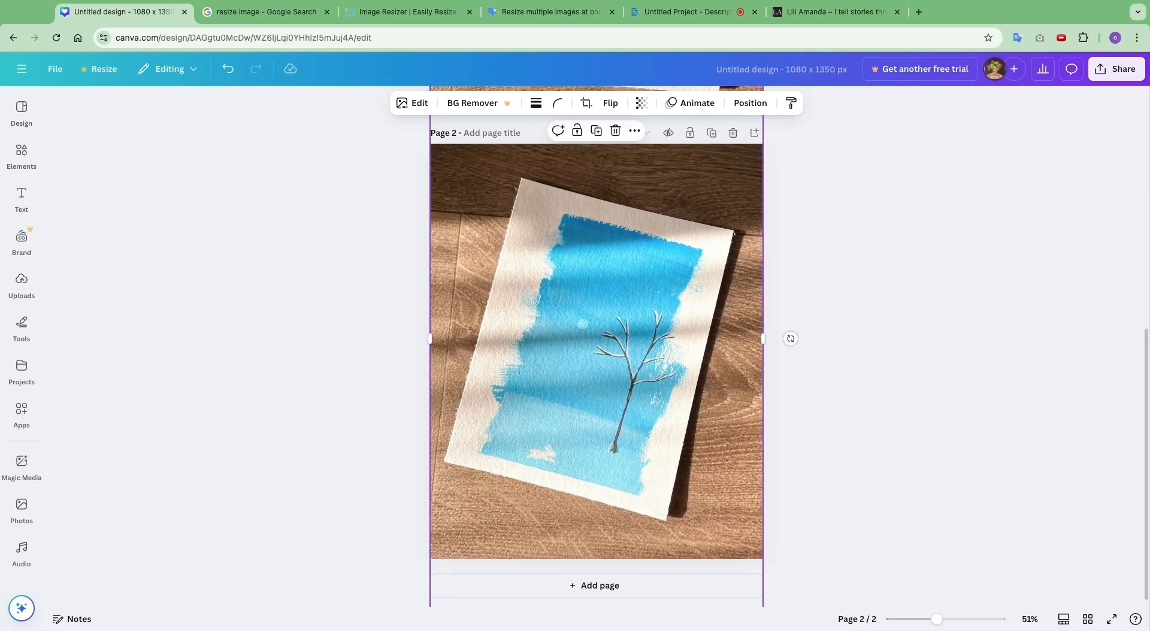
left_click(858, 413)
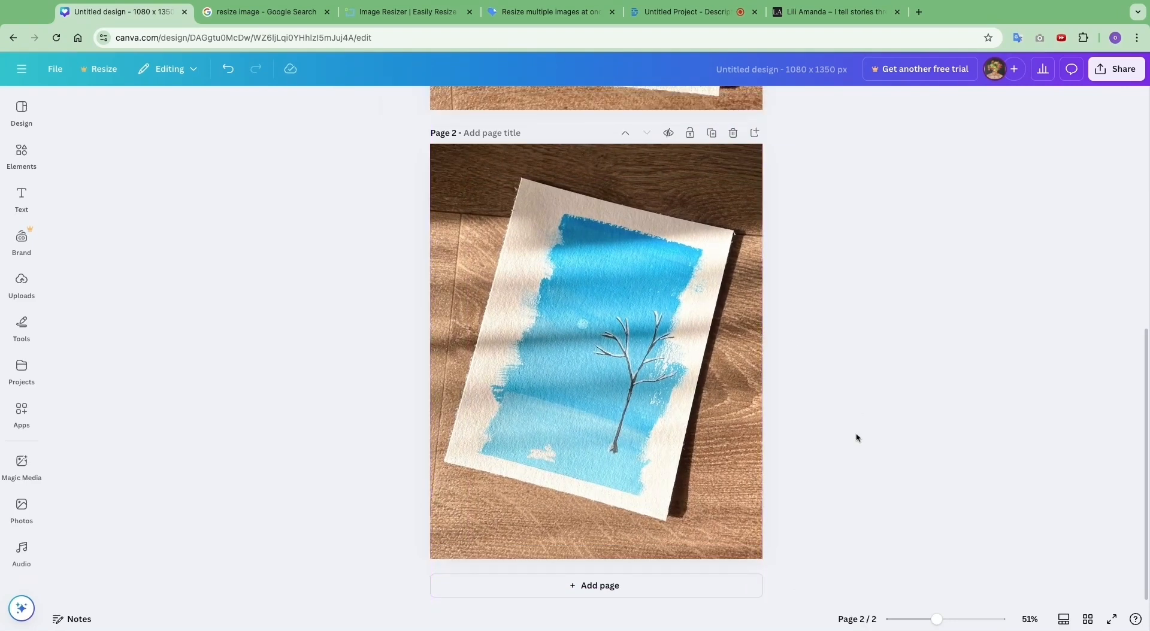
Add a third page with the palm tree painting photo, scaled to roughly the page height and centred between white side margins
left_click(627, 586)
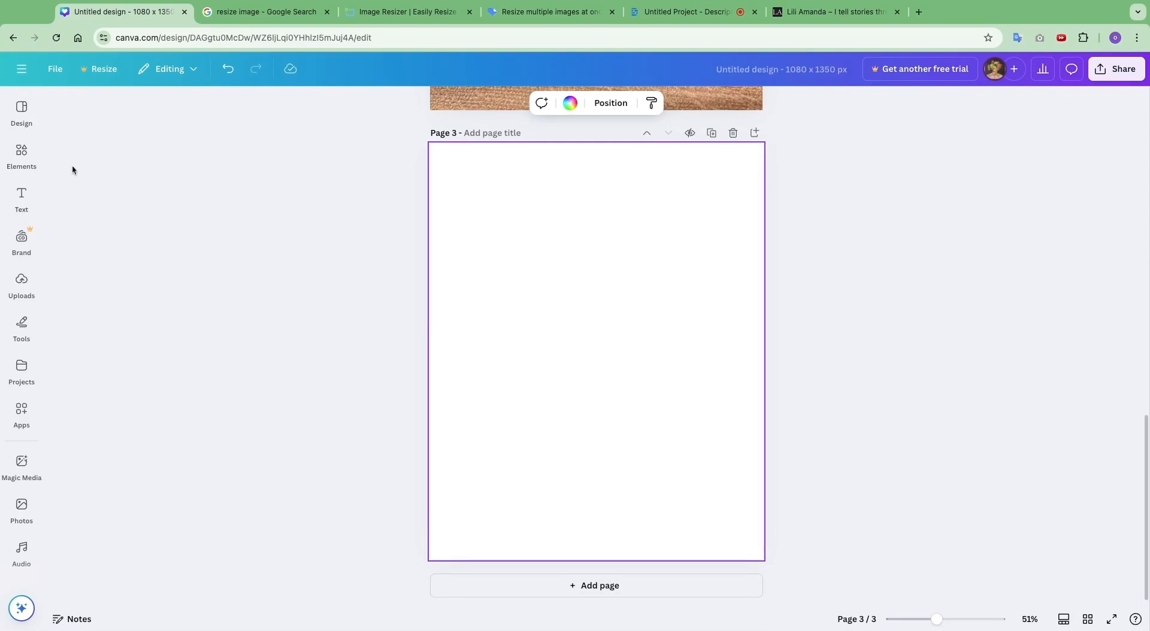
left_click(22, 290)
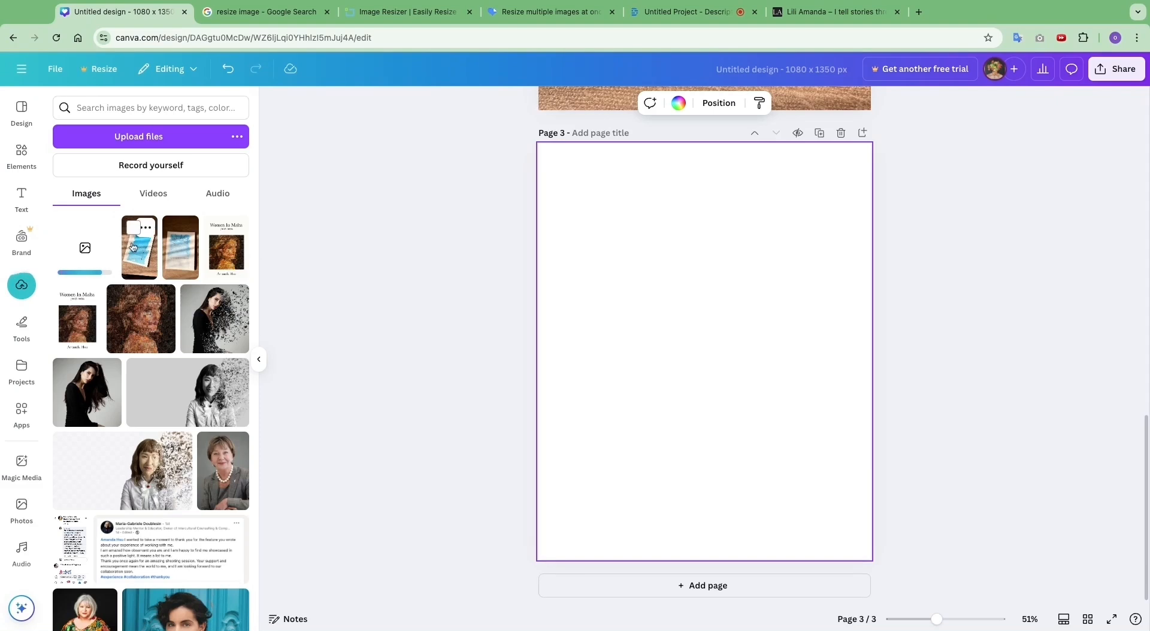
left_click_drag(616, 199, 539, 143)
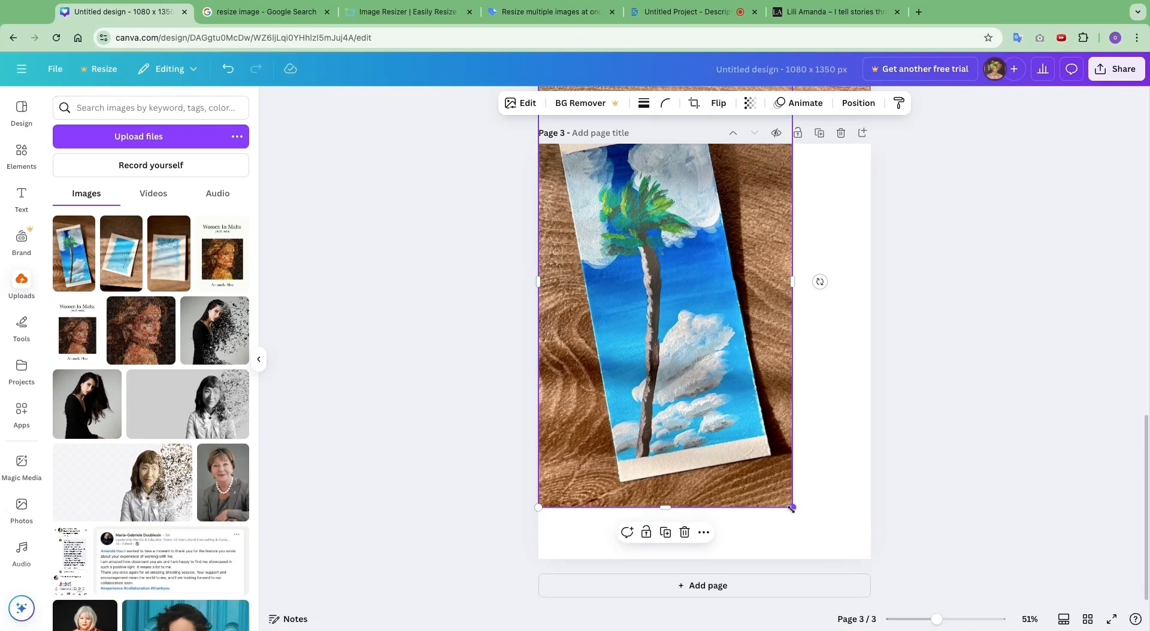
left_click_drag(793, 508, 847, 605)
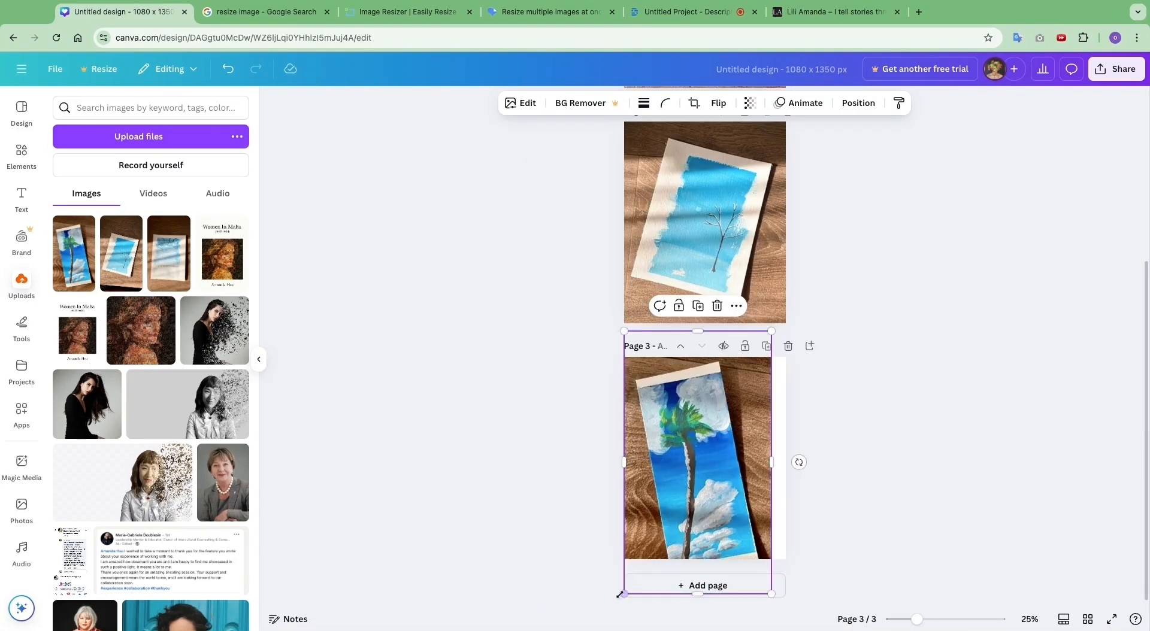
mouse_move(623, 594)
left_mouse_down()
mouse_move(637, 572)
mouse_move(621, 595)
left_mouse_up()
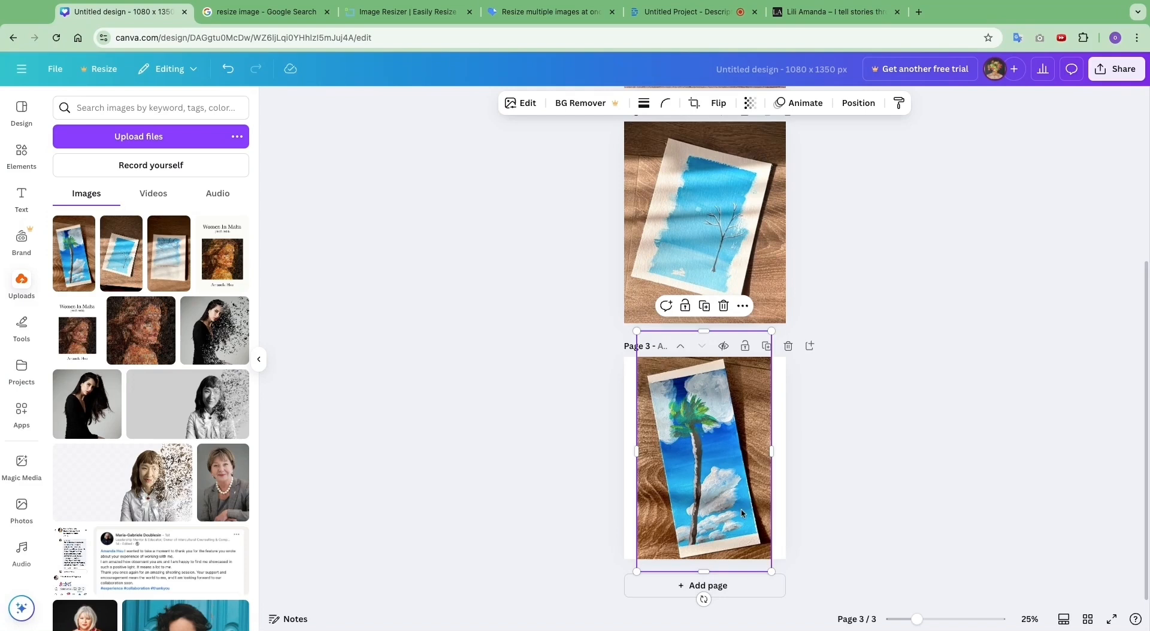
left_click_drag(772, 332, 770, 331)
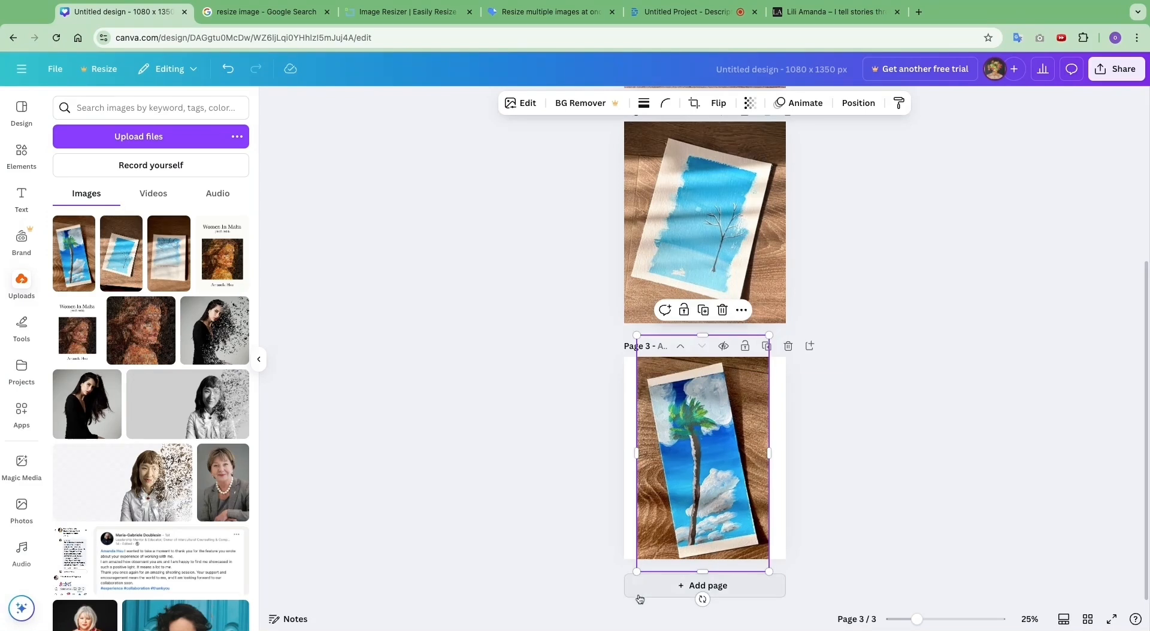
left_click_drag(637, 571, 637, 569)
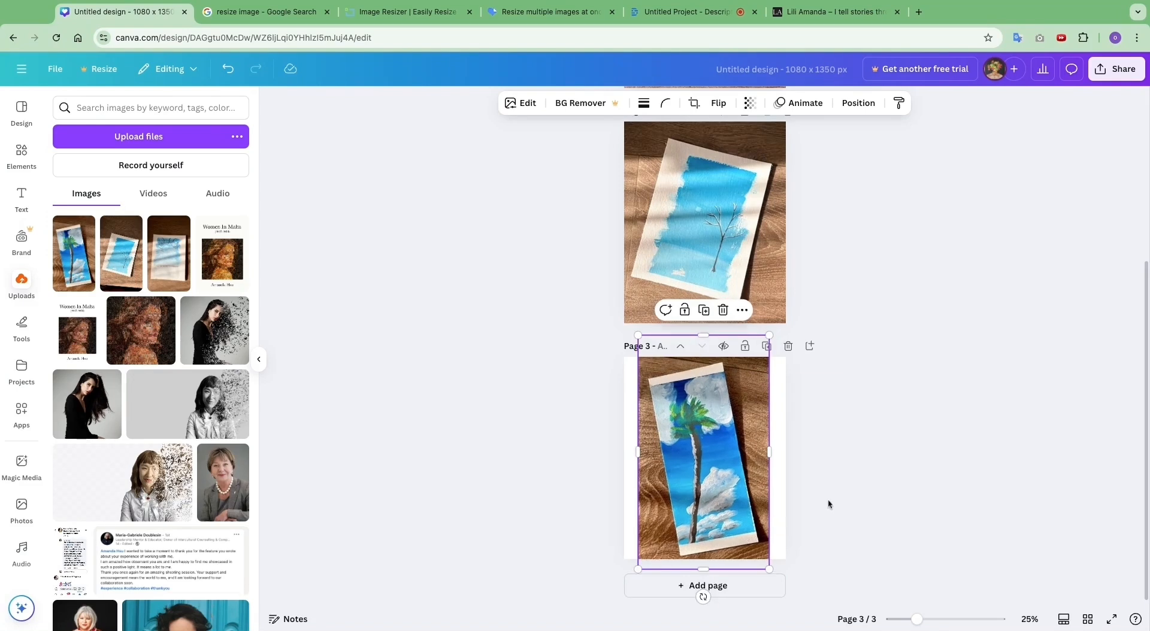
left_click(851, 501)
left_click_drag(717, 461, 719, 463)
left_click(873, 473)
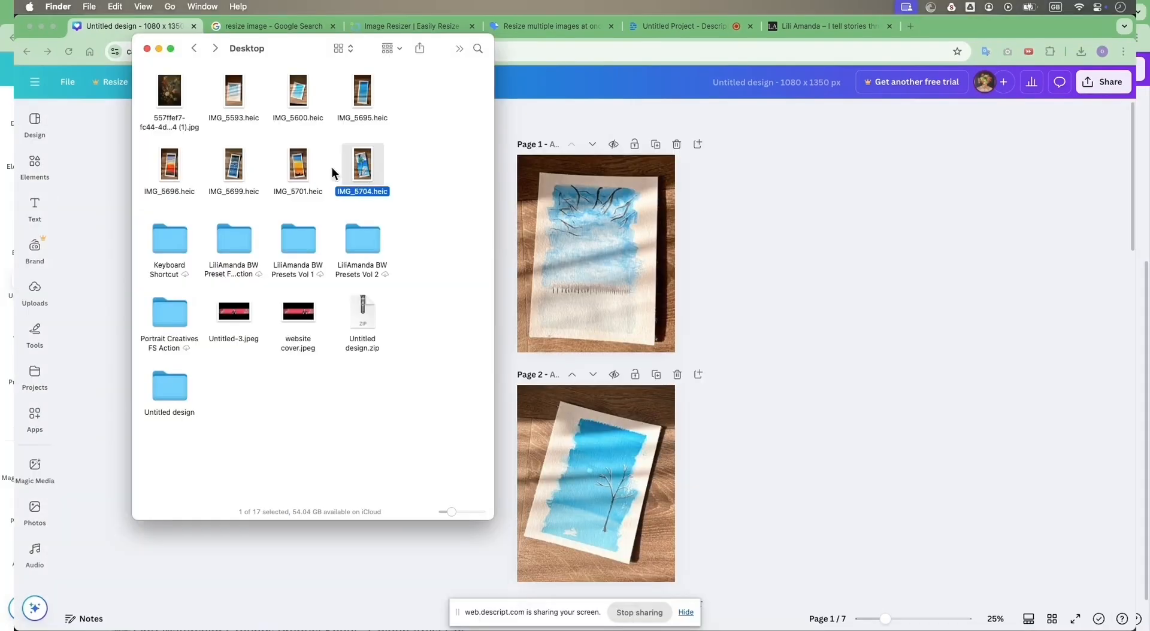
Upload the remaining painting photos together from the Desktop folder into the design
left_click(298, 166, "super")
left_click(233, 171, "super")
left_click_drag(233, 171, 655, 260)
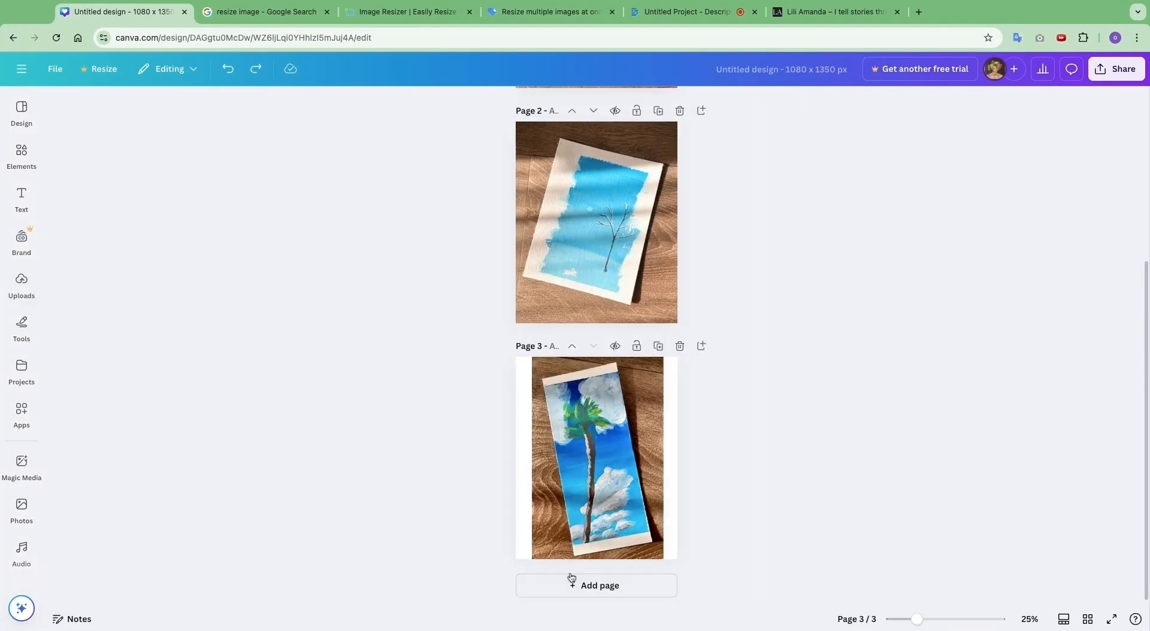
Add a fourth page with the uploaded blue grass painting photo, enlarged to fill the page height and moved towards the centre
left_click(585, 585)
left_click(22, 281)
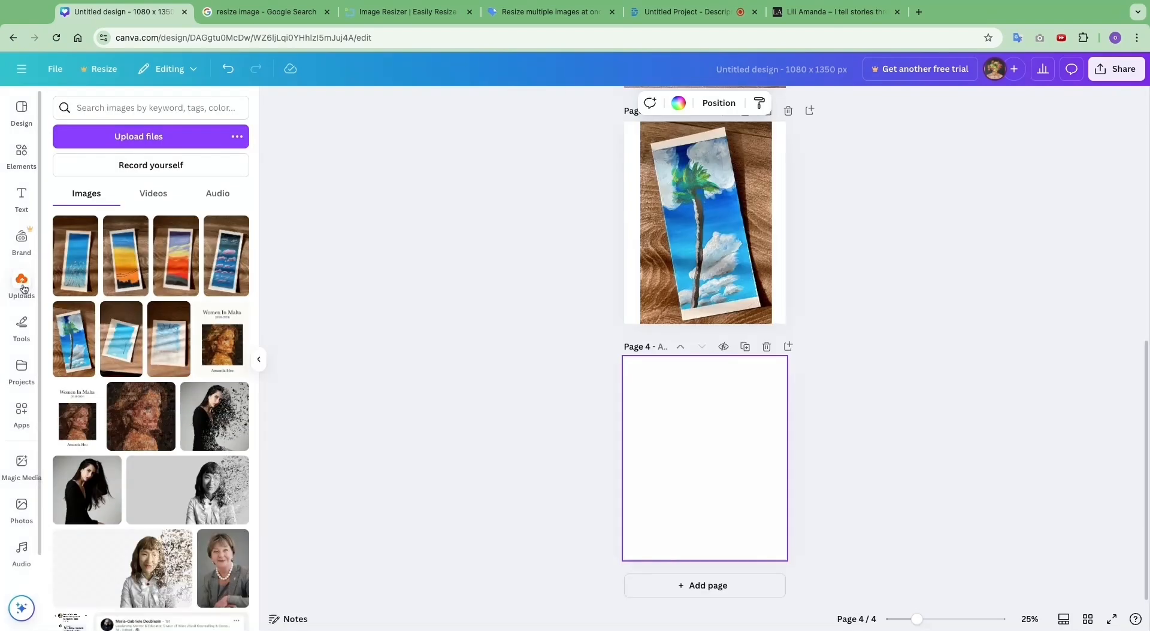
left_click(69, 258)
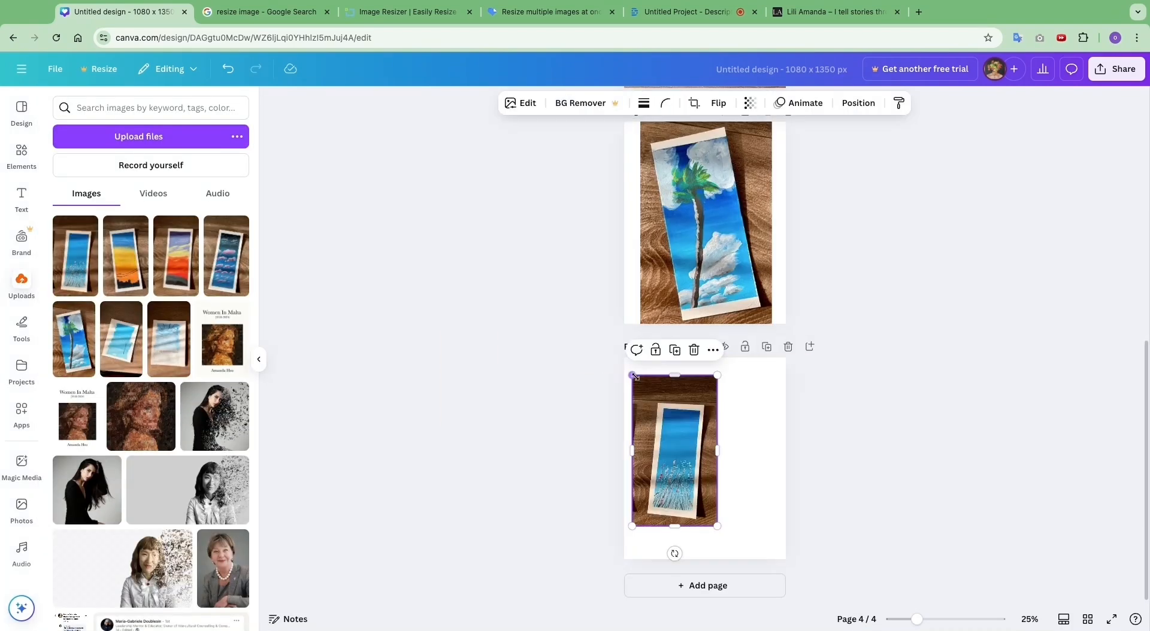
left_click_drag(673, 419, 668, 403)
left_click_drag(713, 510, 757, 585)
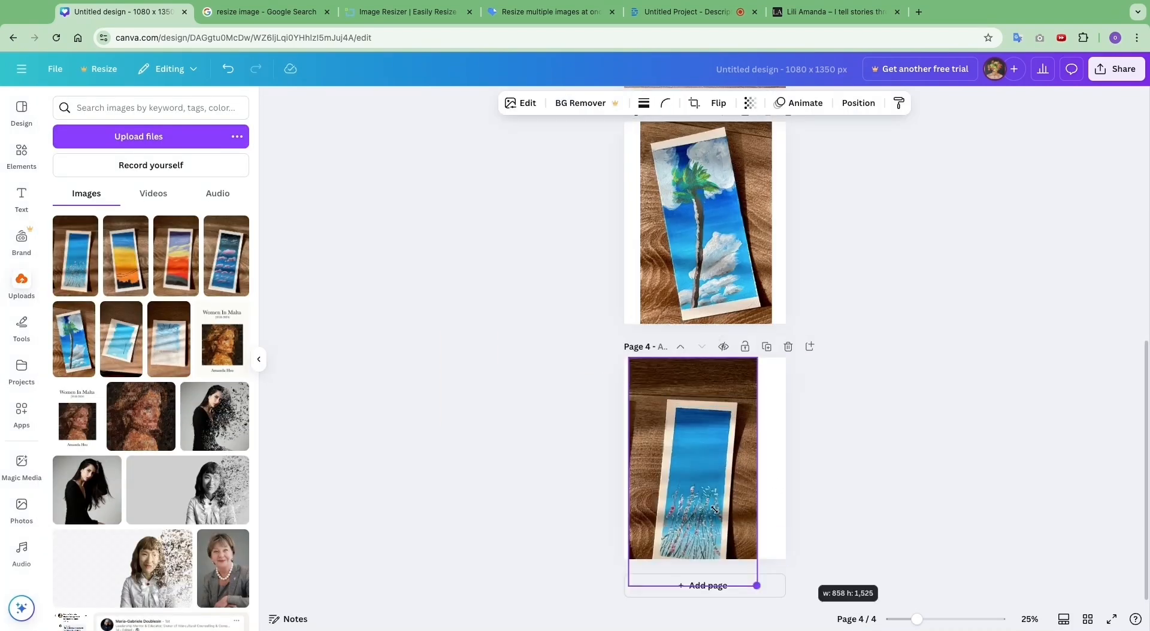
mouse_move(651, 526)
left_mouse_down()
mouse_move(680, 522)
mouse_move(664, 523)
left_mouse_up()
left_click(838, 445)
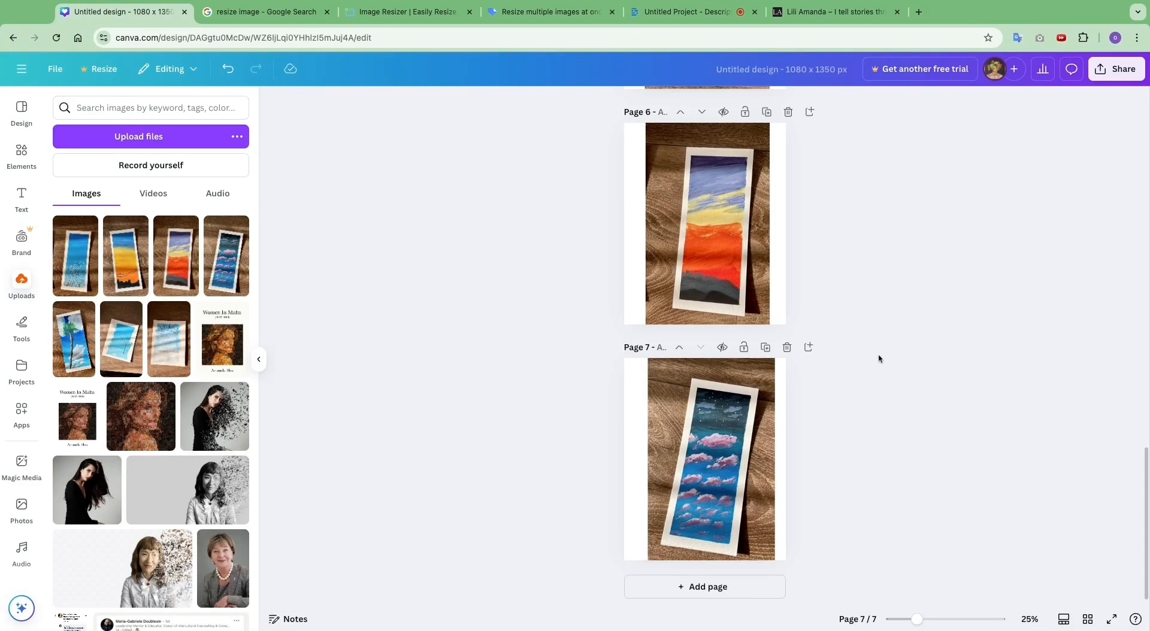
Download pages 1–7 of the design as JPG images at 1,080 × 1,350 px
scroll(879, 358, "up", 1)
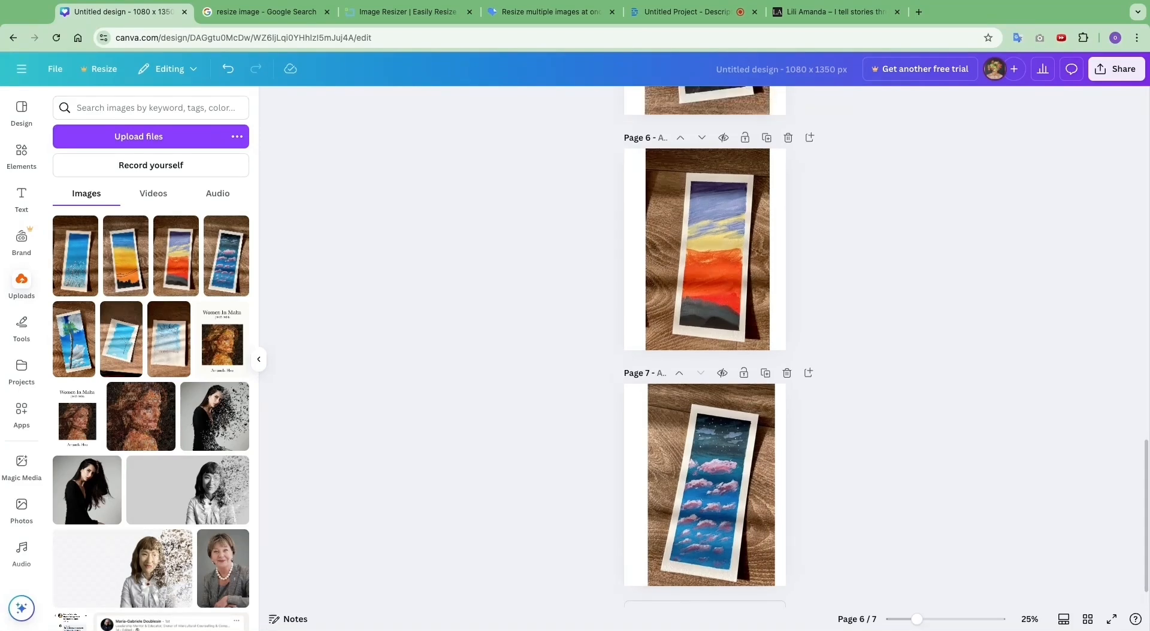
scroll(708, 348, "up", 20)
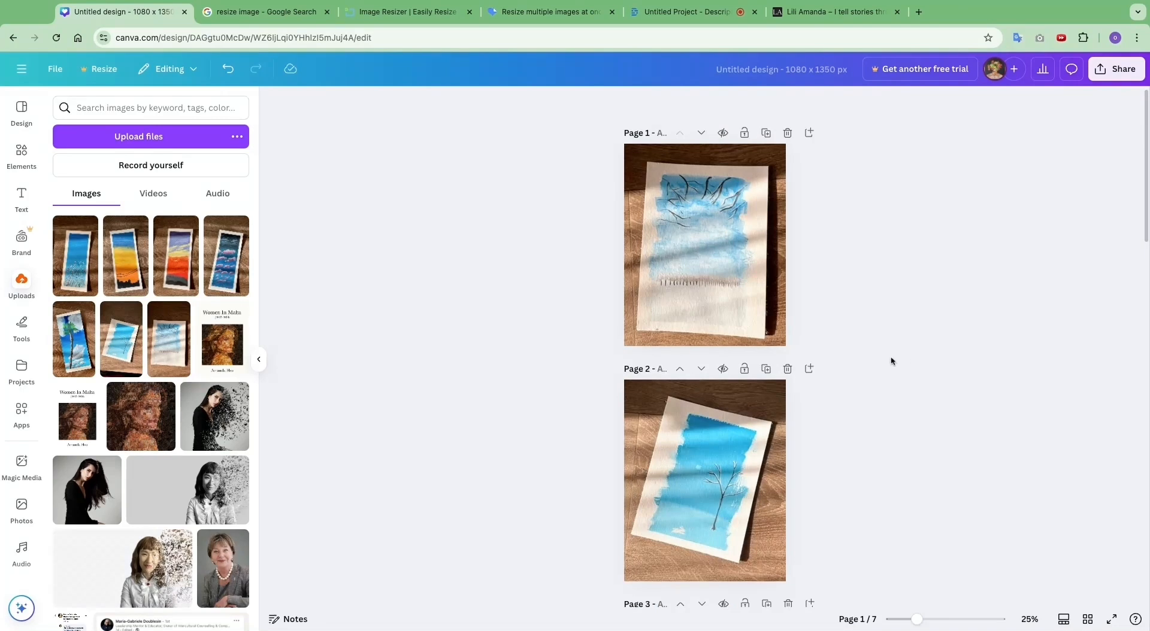
left_click(1116, 68)
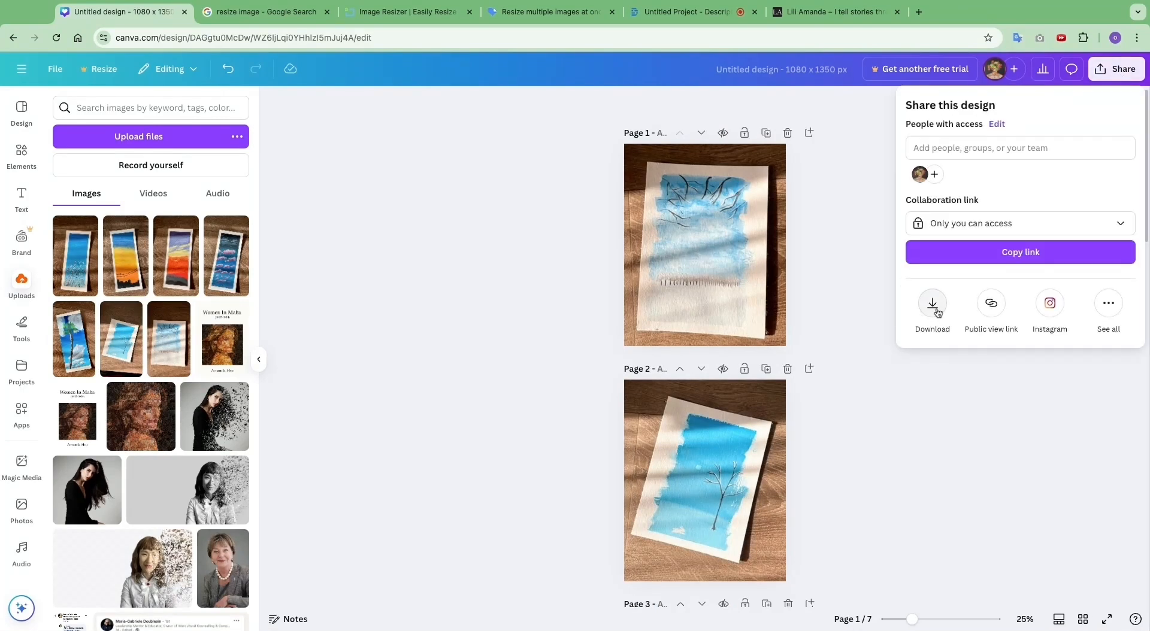
left_click(932, 303)
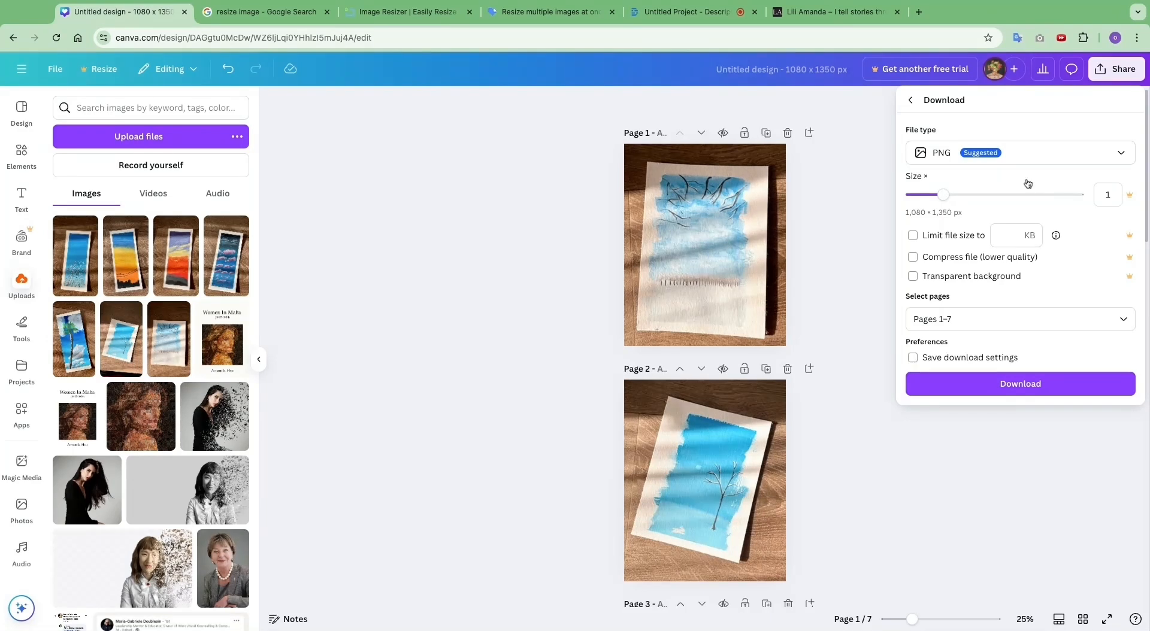
left_click(1032, 157)
left_click(1021, 201)
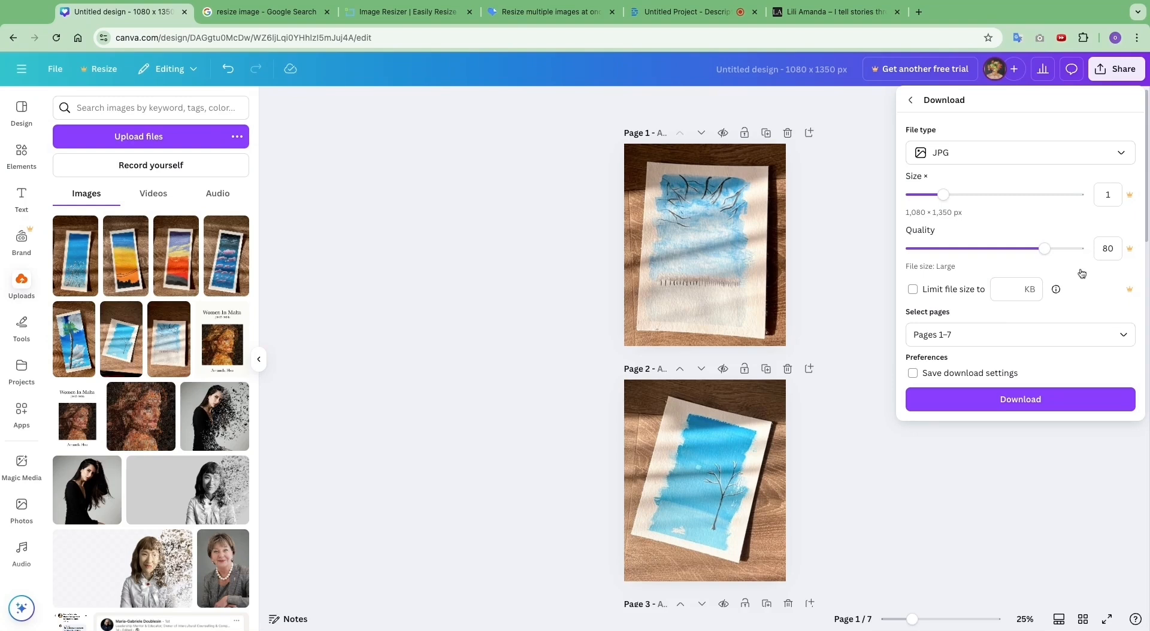
left_click(1012, 403)
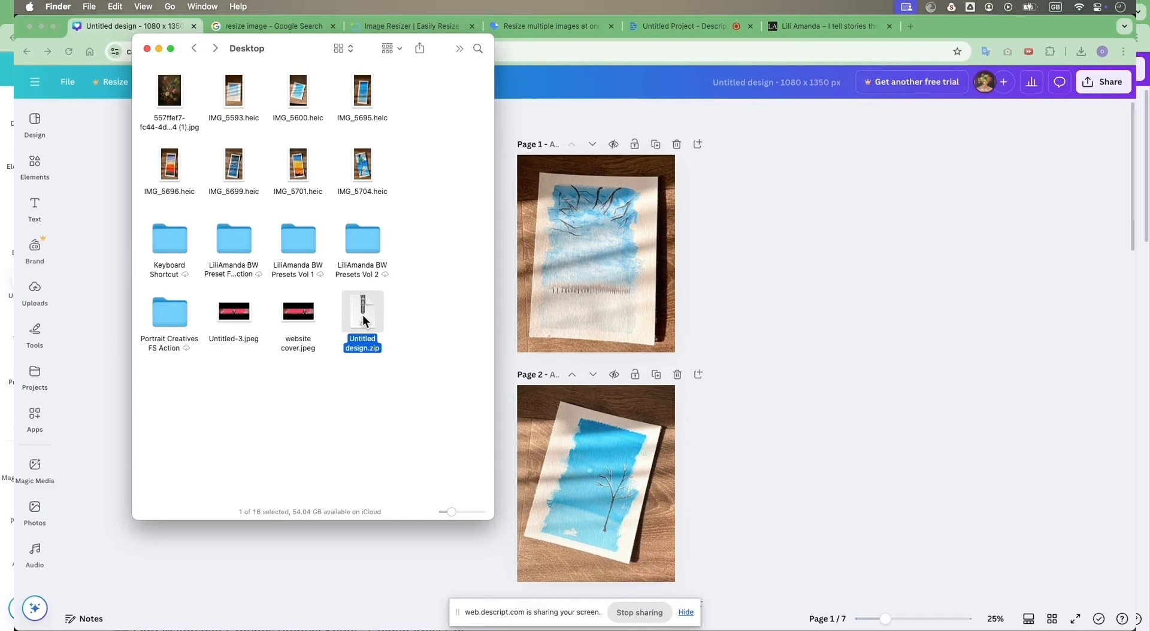
Extract Untitled design.zip on the Desktop and open the resulting Untitled design folder
double_click(362, 315)
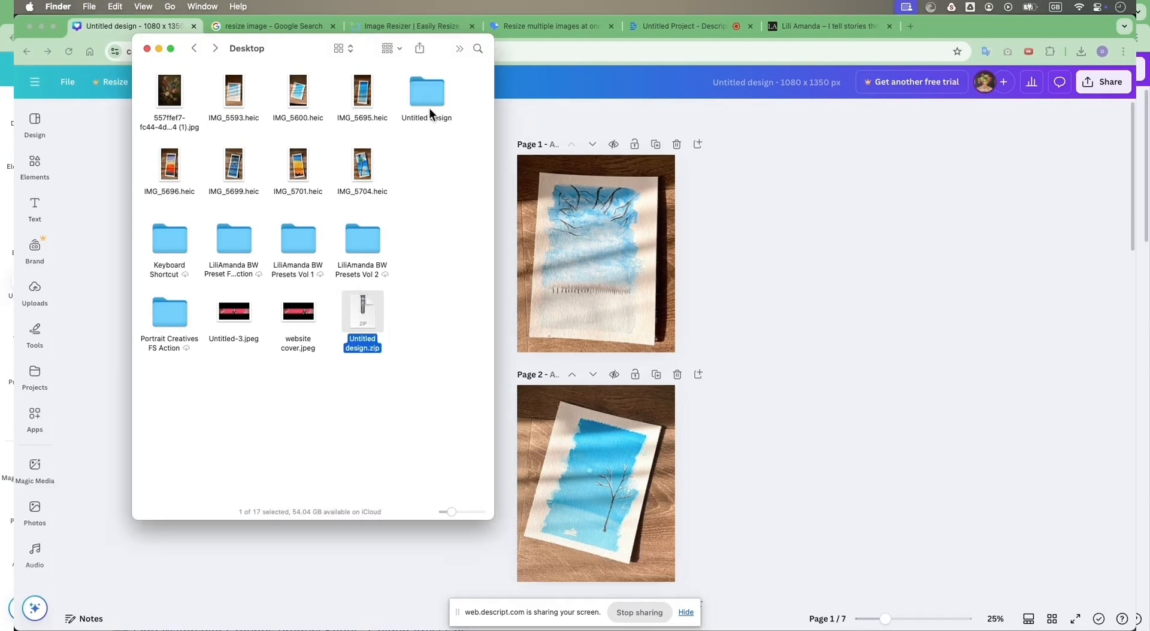
left_click(427, 90)
double_click(426, 95)
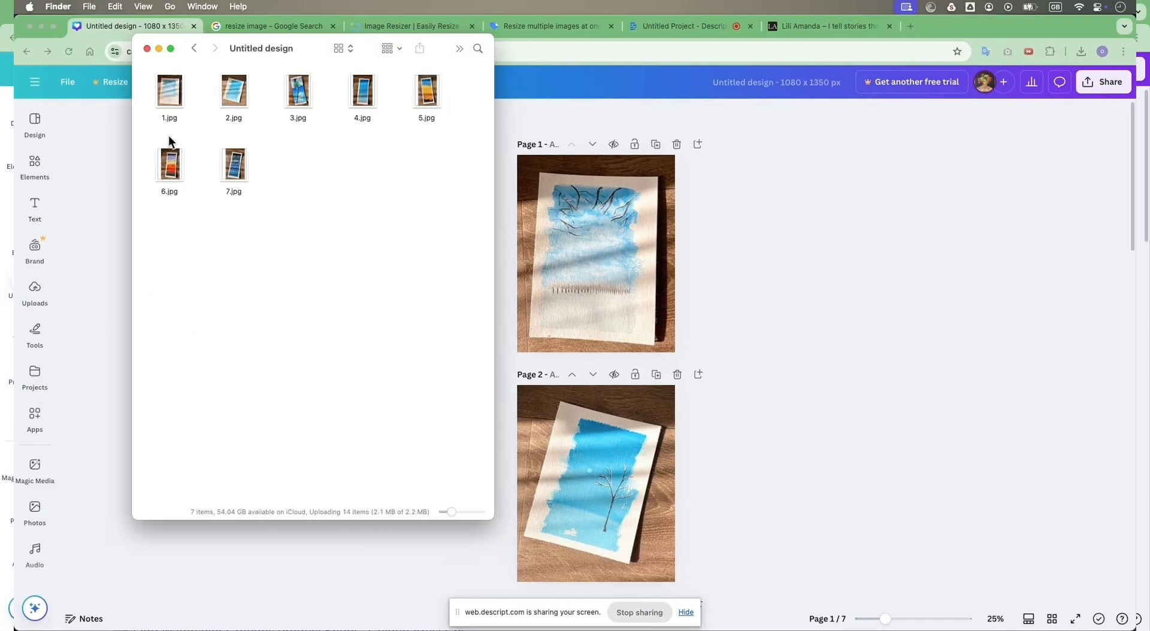
Preview the exported images in the Untitled design folder one after another, starting with 1.jpg, and close the preview
left_click(168, 97)
key("space")
key("Right")
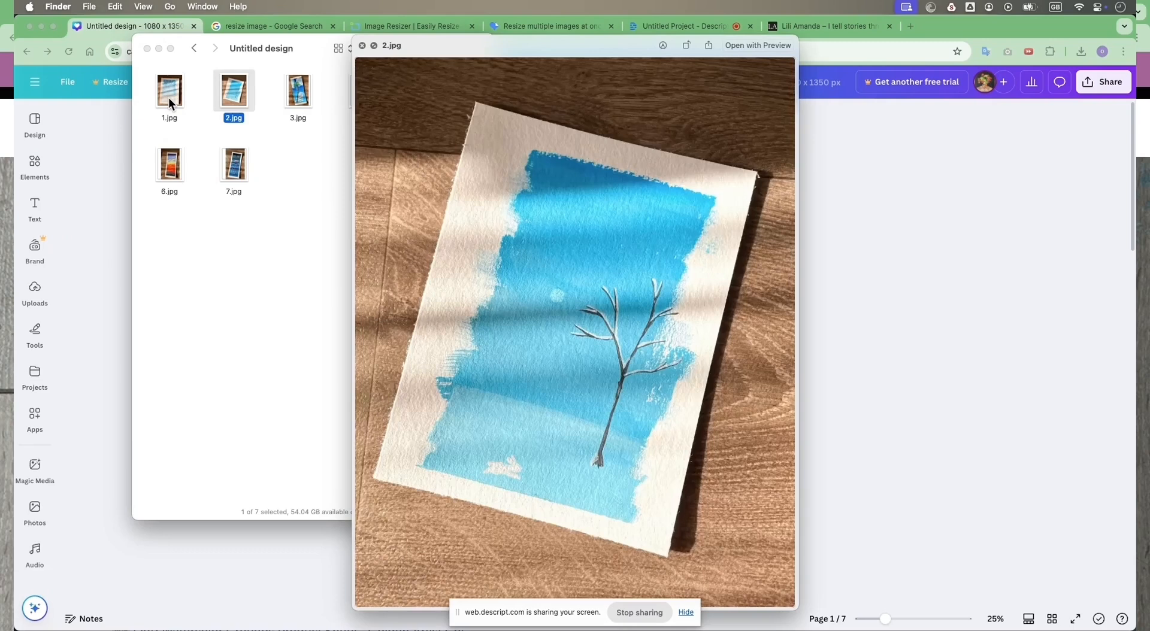
key("Right")
key("Right")
key("Right")
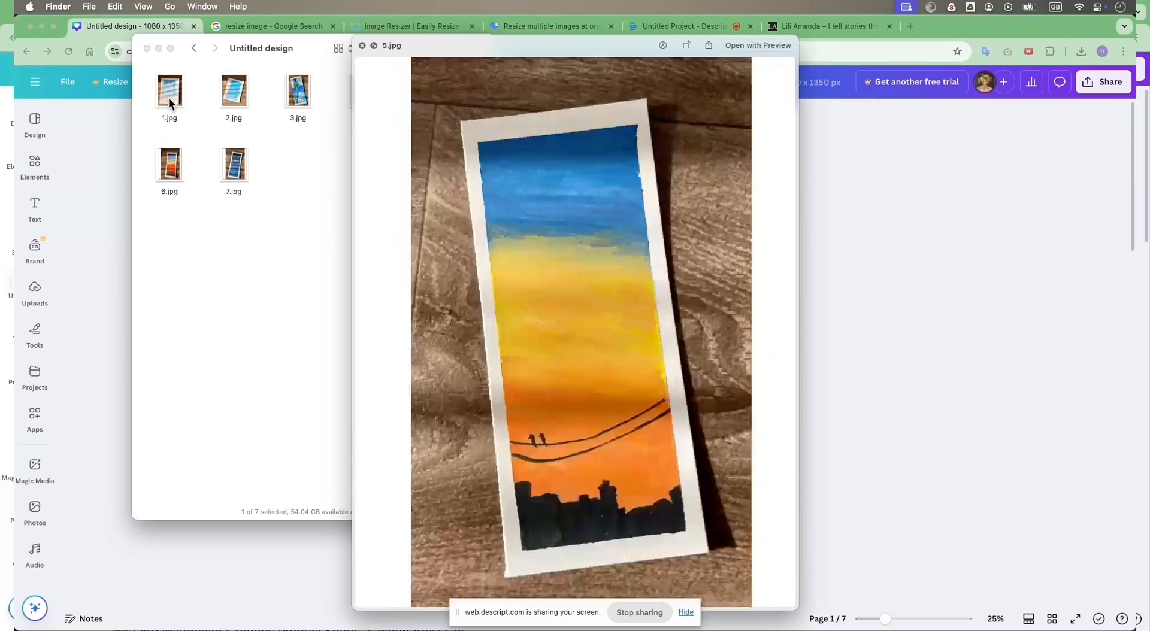
key("space")
key("Left")
key("Left")
key("Down")
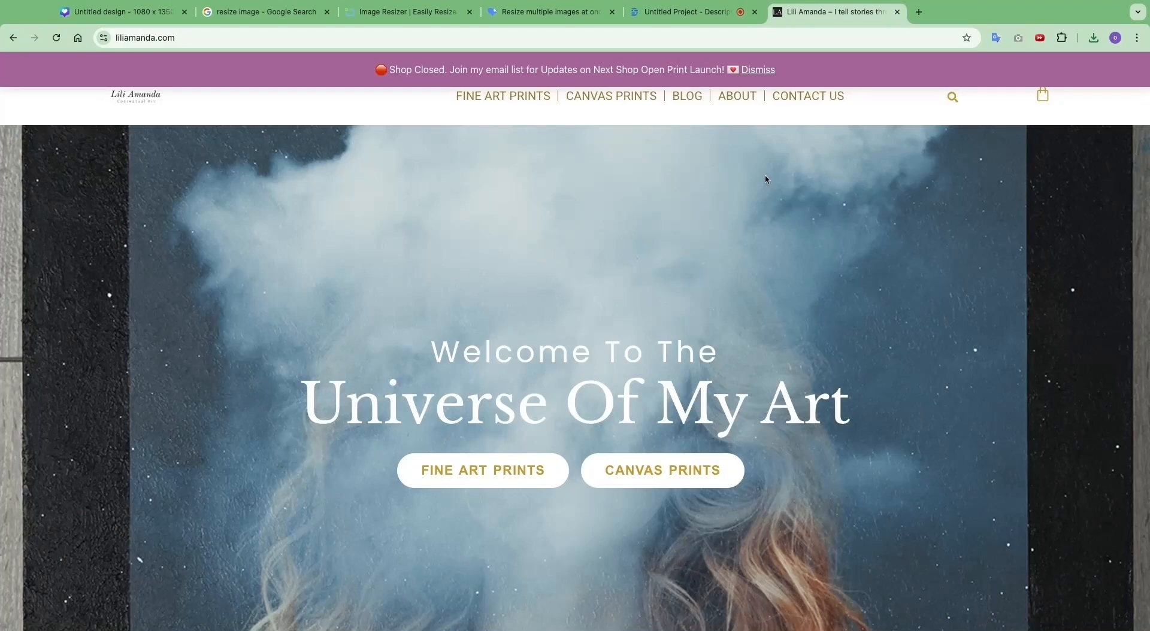
scroll(766, 179, "down", 10)
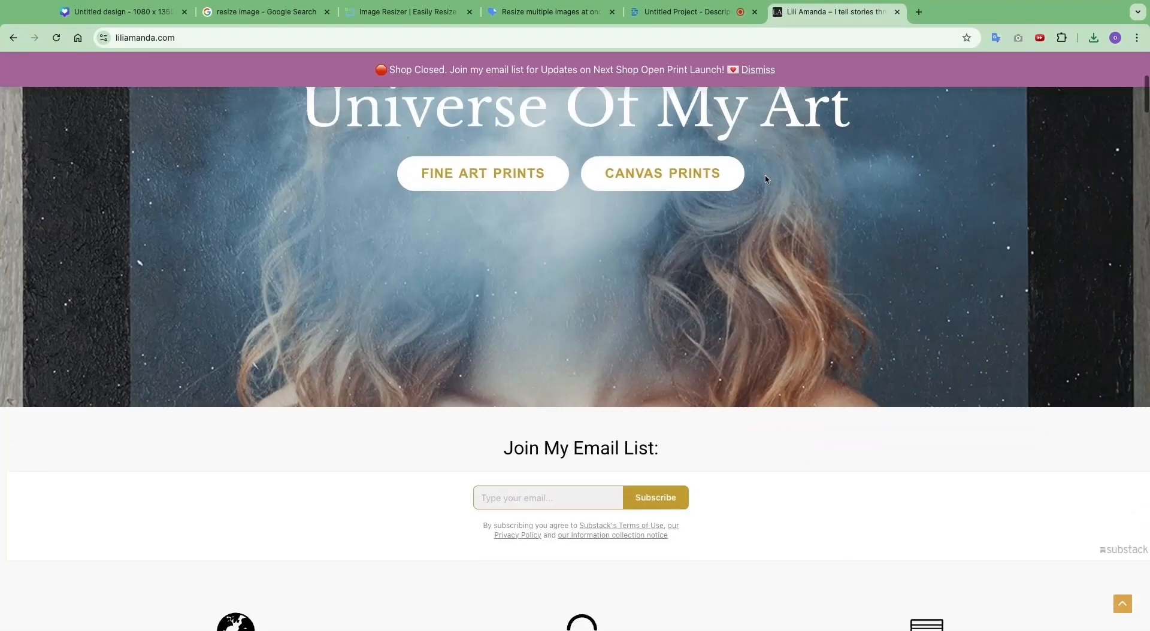
scroll(765, 179, "up", 10)
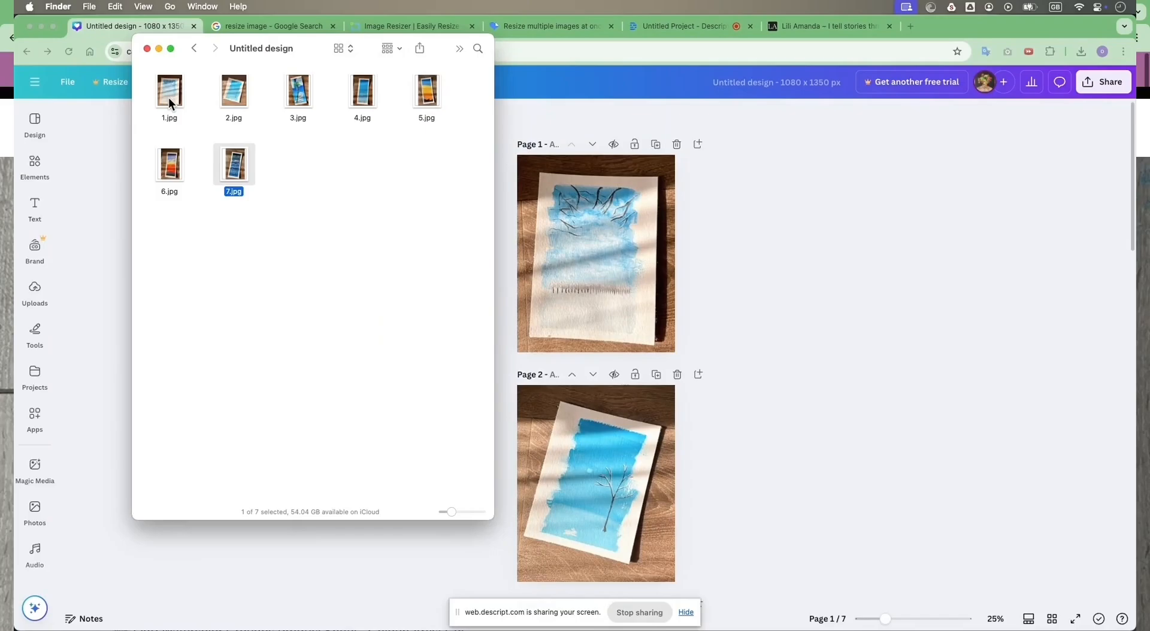